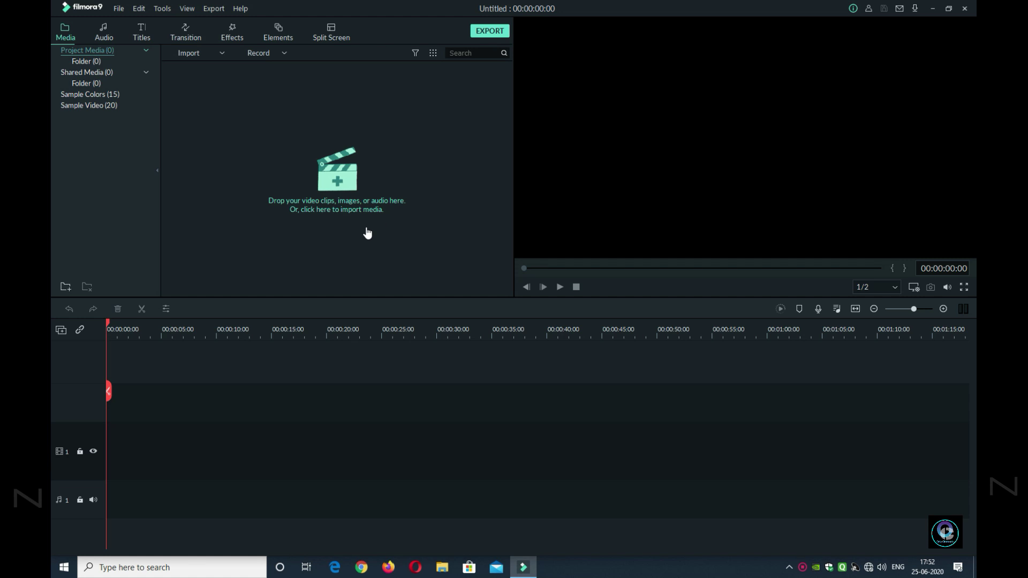
Import the Pexels Videos 1820193 clip and adjust the preview playback volume.
click(347, 193)
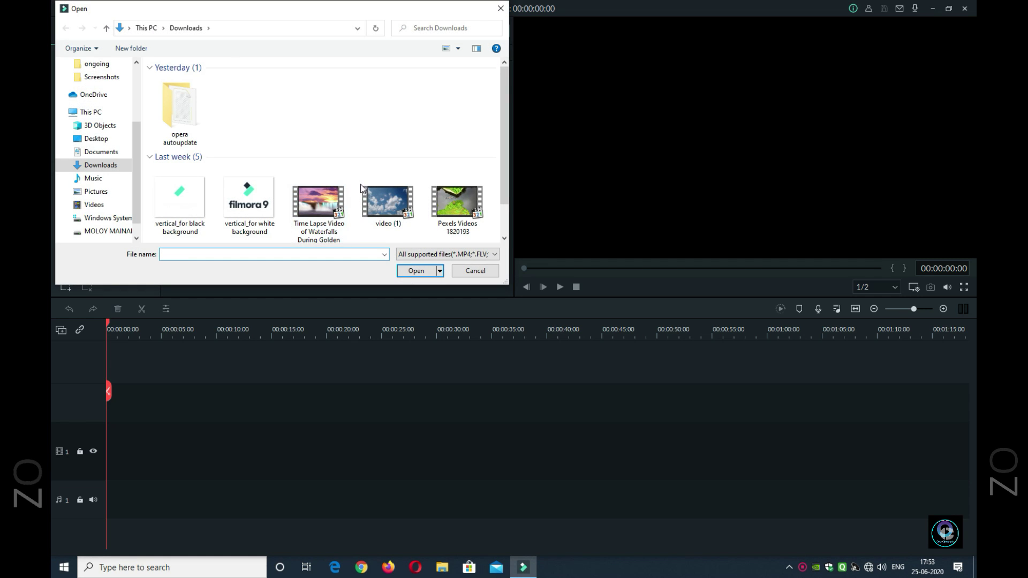
double_click(467, 193)
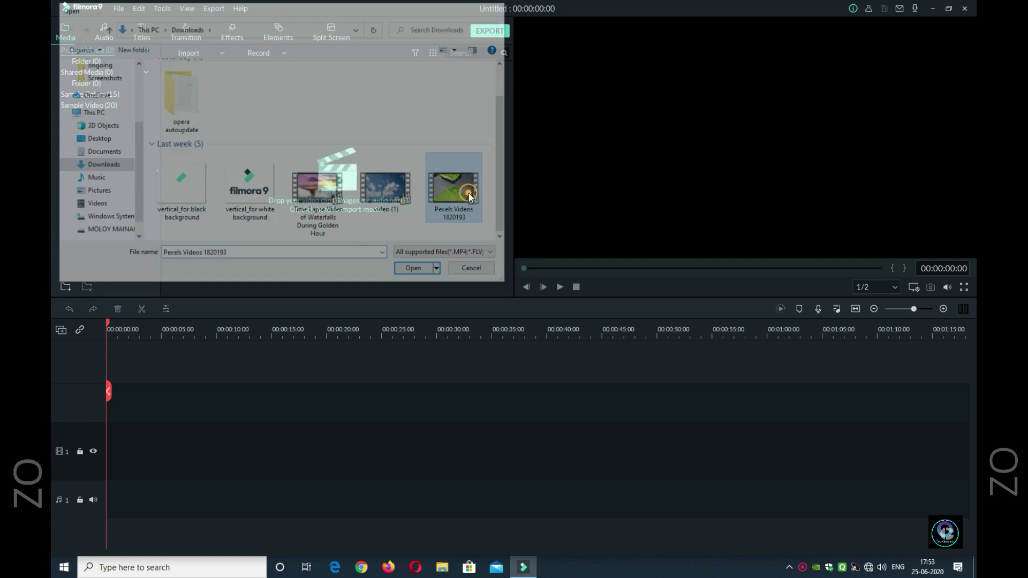
click(947, 287)
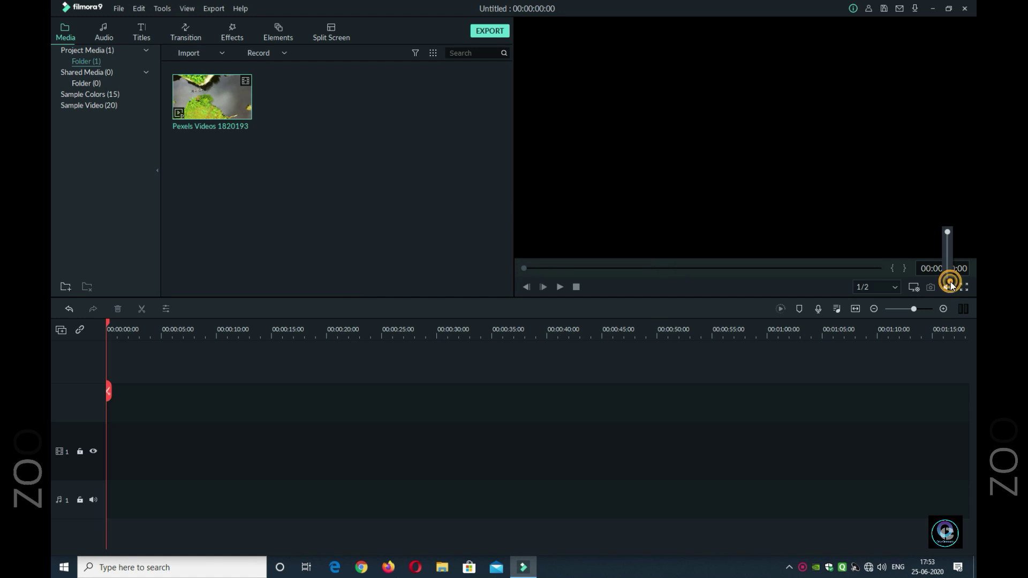
click(946, 270)
click(558, 288)
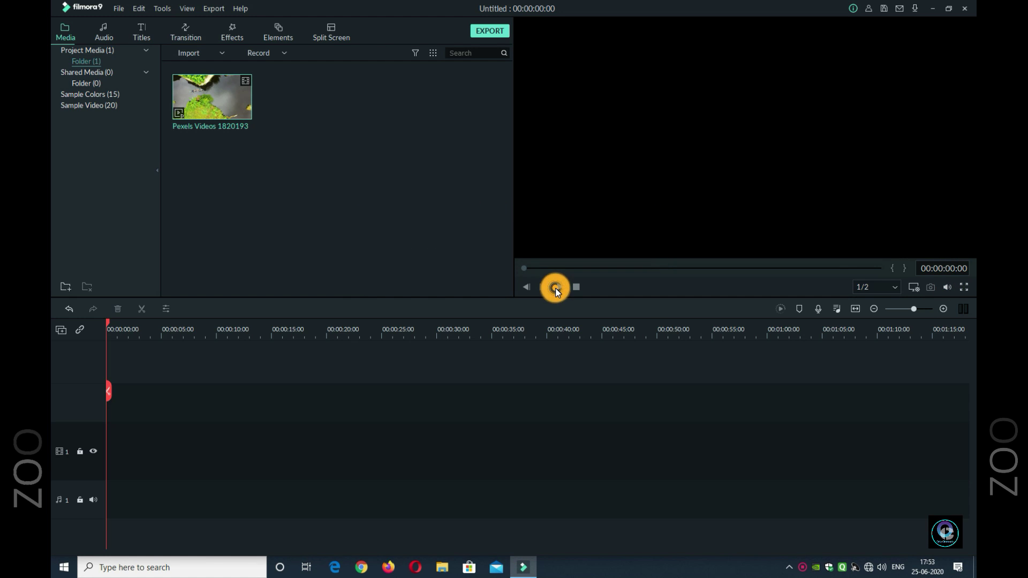
Preview the imported aerial clip, then stop playback.
click(215, 125)
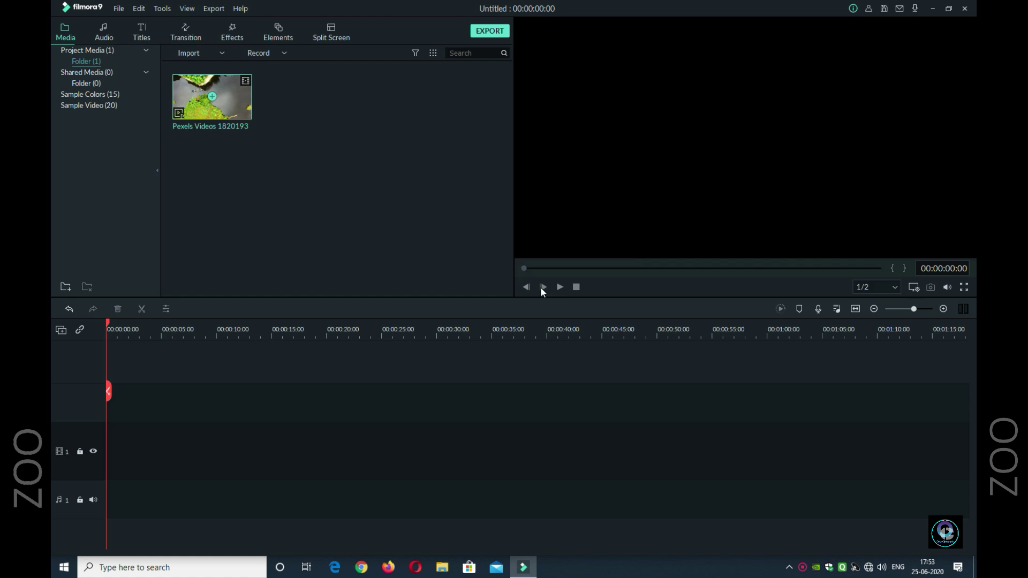
click(558, 288)
click(558, 288)
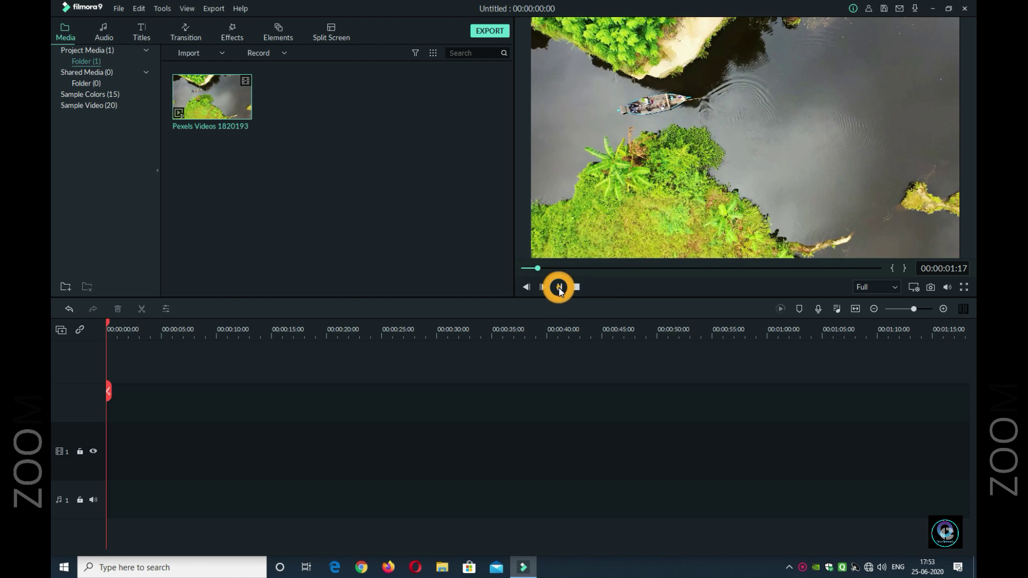
click(381, 177)
Drag the Title 41 template from Titles onto the timeline at 00:00.
click(141, 33)
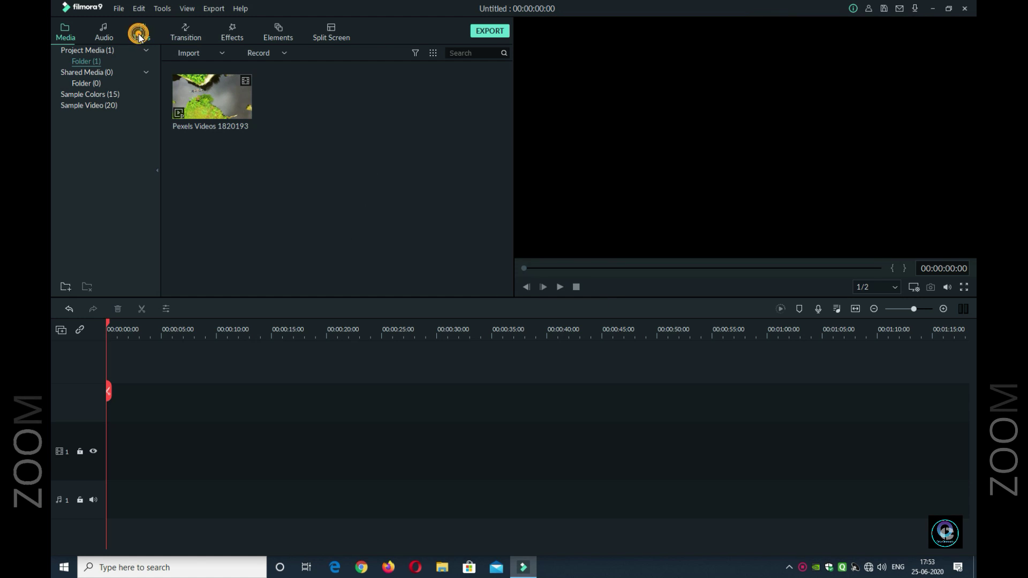
scroll(478, 209, down, 3)
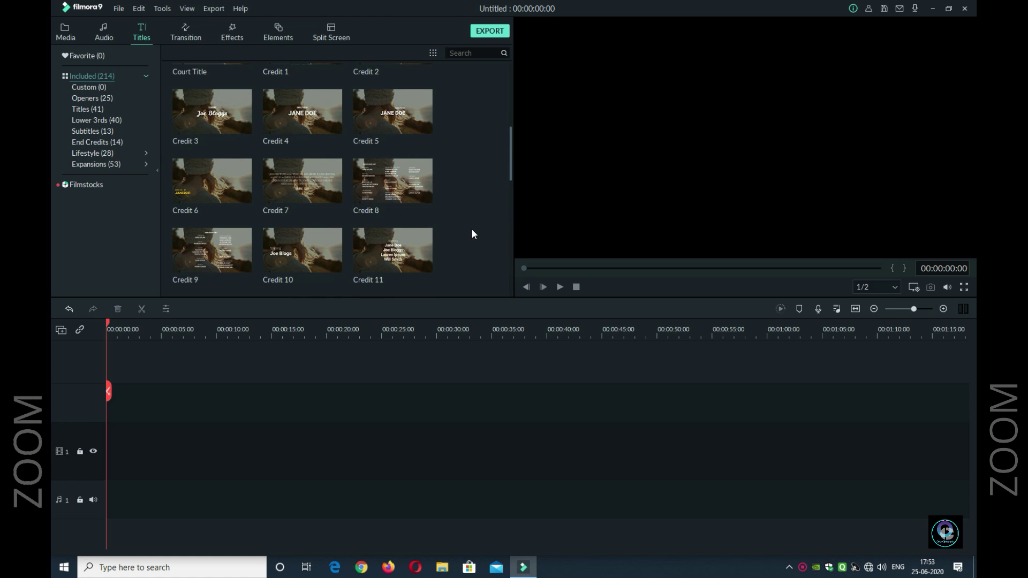
scroll(471, 229, down, 3)
scroll(474, 217, down, 3)
scroll(475, 201, down, 5)
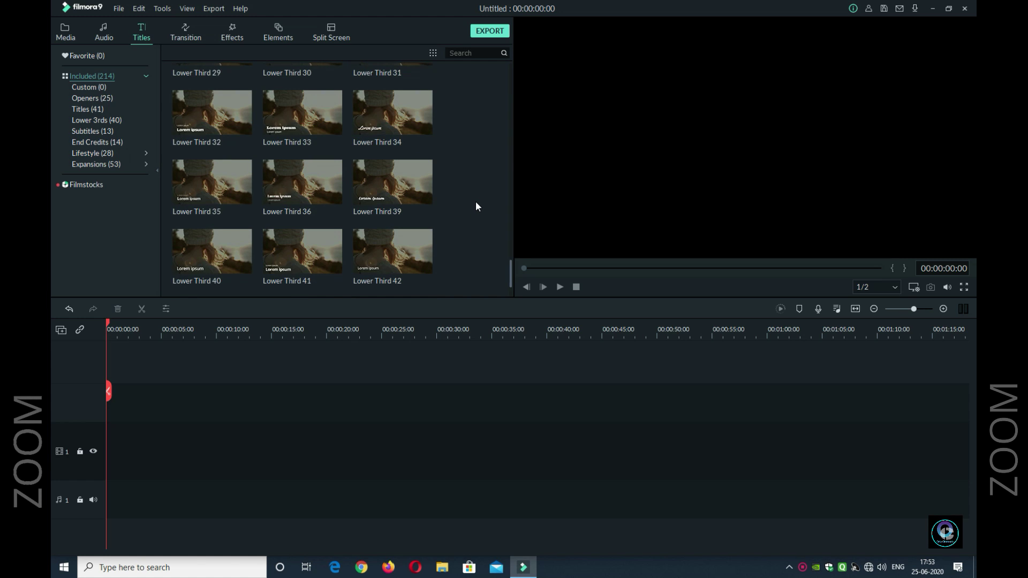
scroll(475, 202, down, 5)
scroll(476, 201, down, 5)
scroll(476, 201, down, 2)
scroll(476, 205, down, 3)
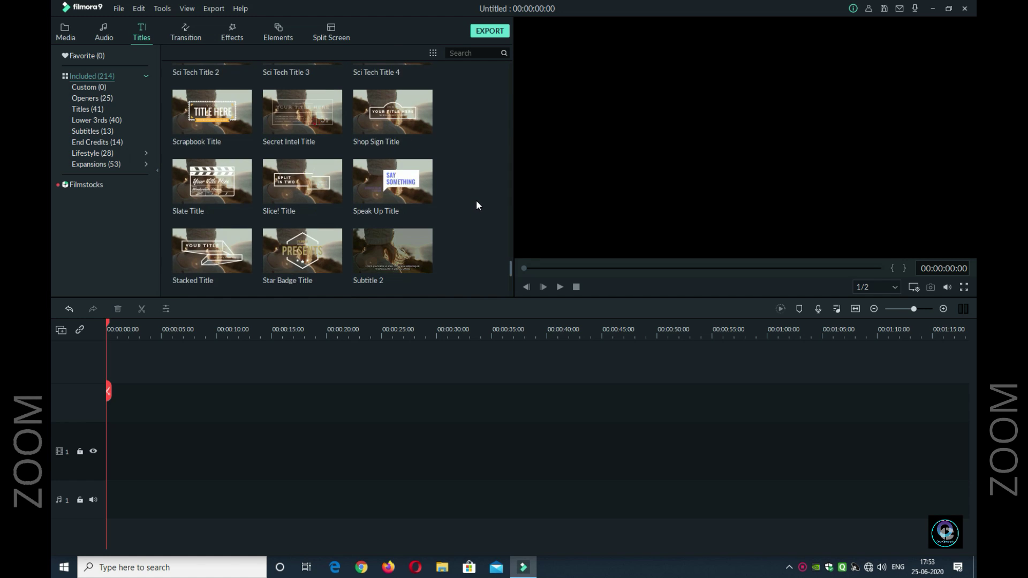
scroll(477, 206, down, 5)
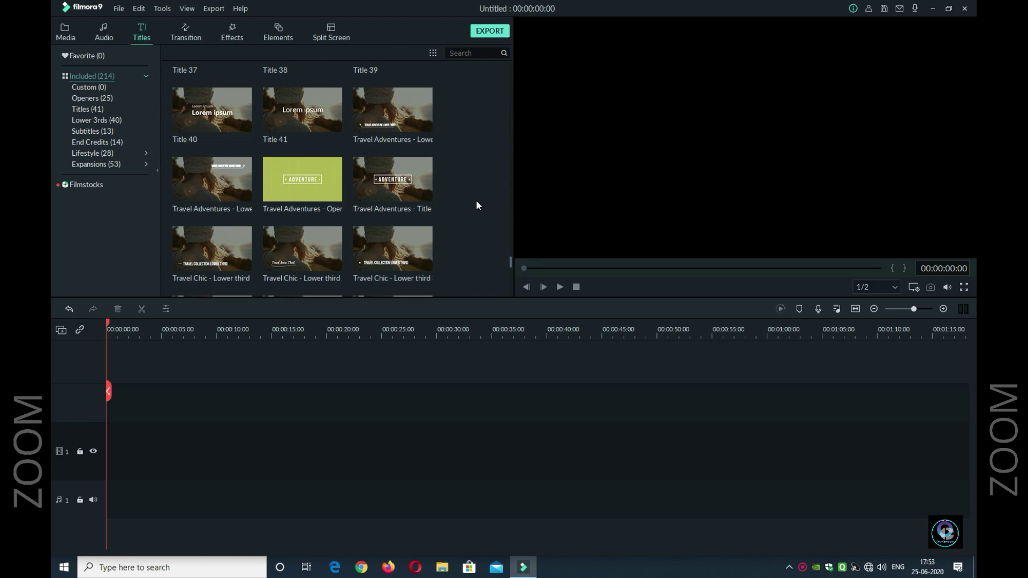
click(330, 124)
drag(329, 139, 112, 401)
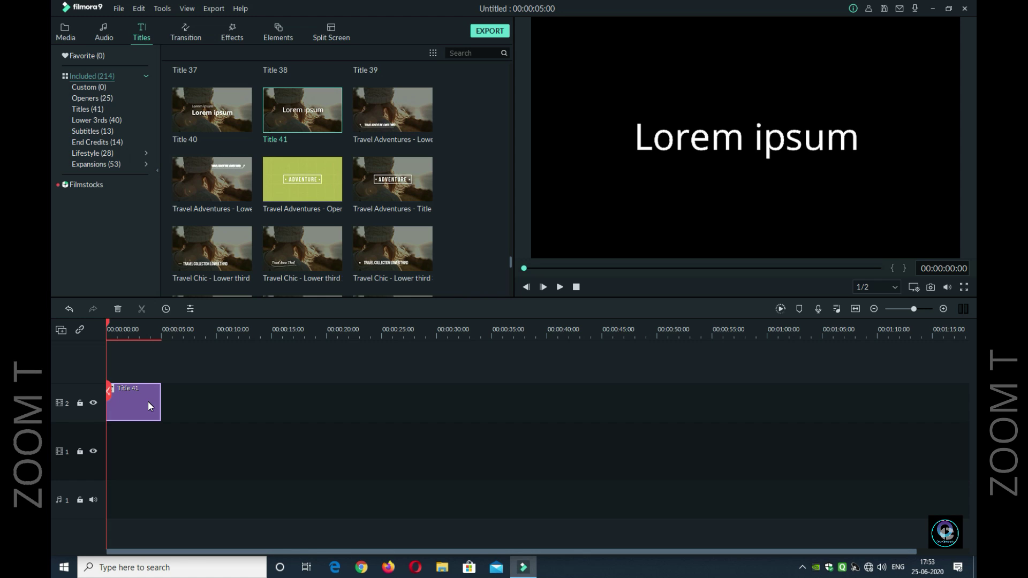
In the title's advanced editor, replace the Lorem ipsum placeholder with TRAVEL.
double_click(148, 402)
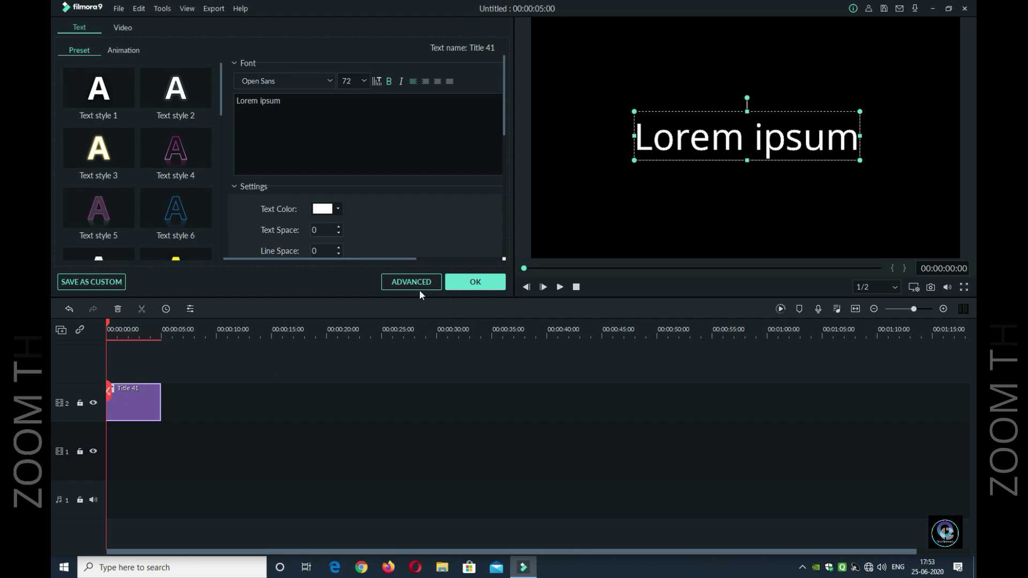
click(411, 283)
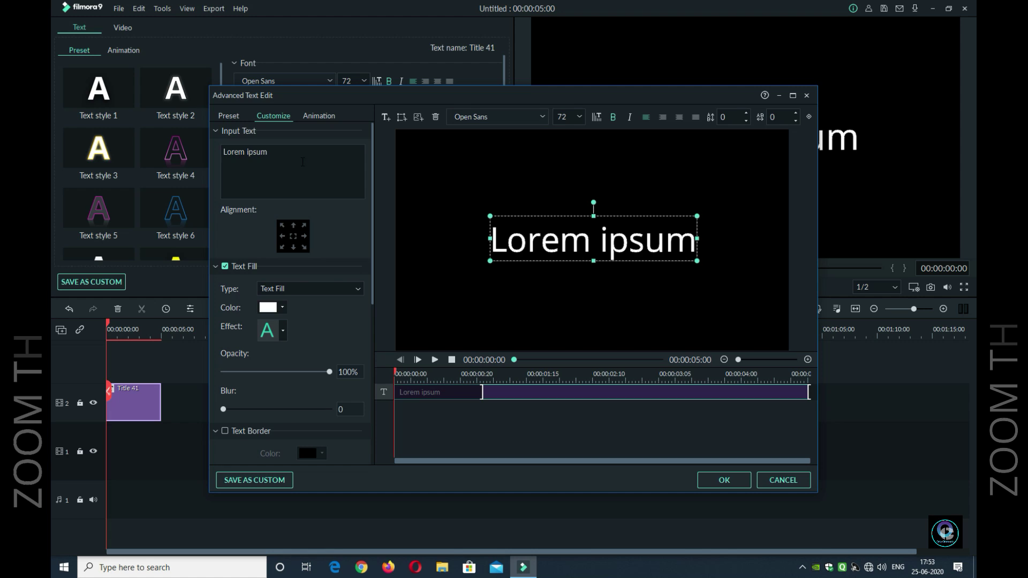
key(ctrl+a)
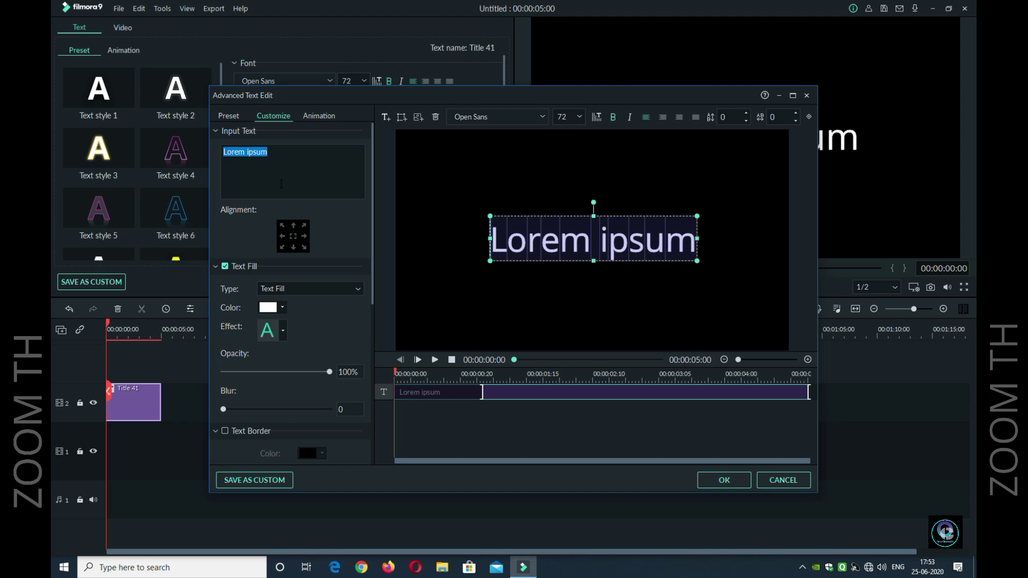
key(BackSpace)
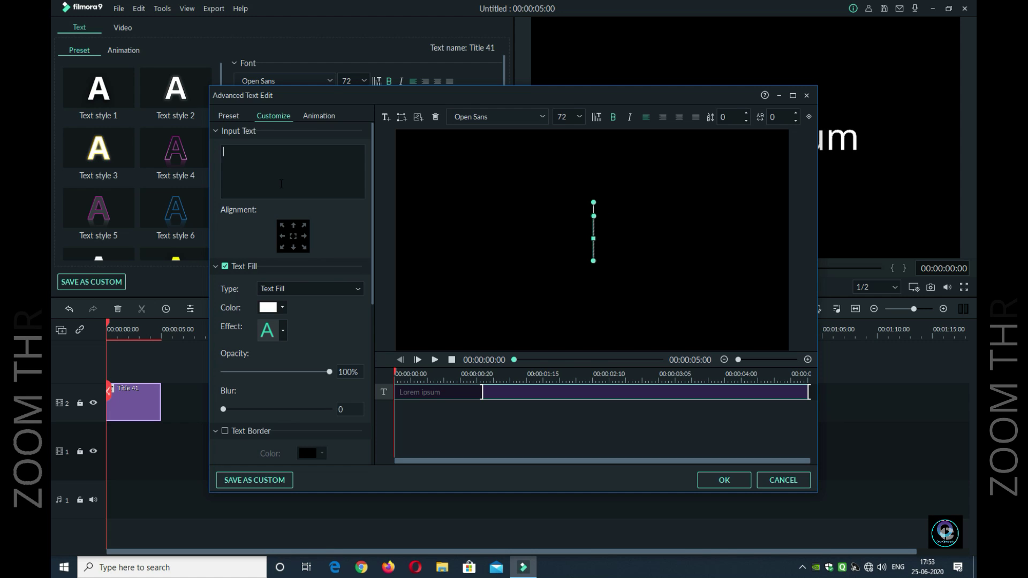
text(TRAVEL)
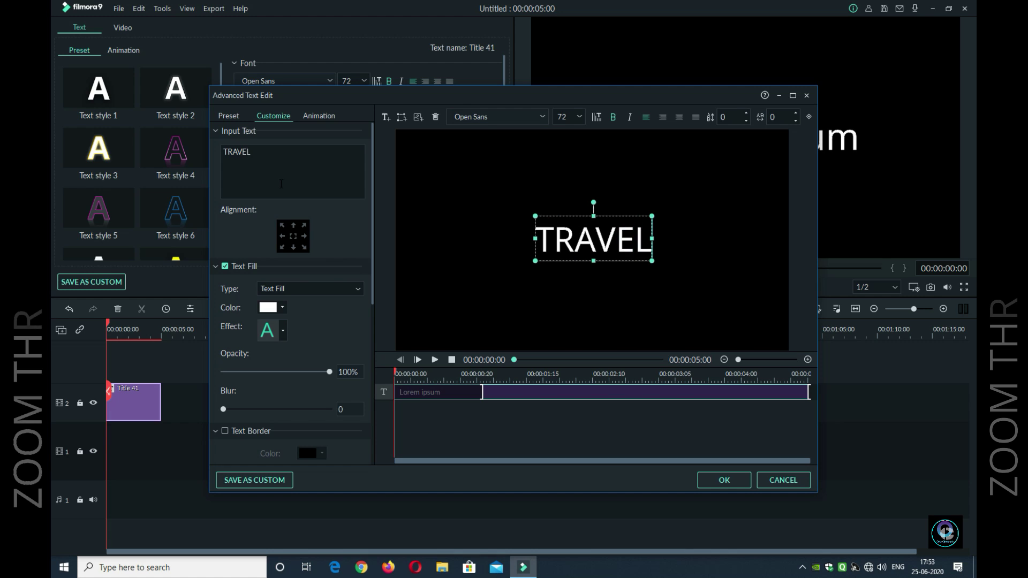
Set the TRAVEL text to Impact at size 250 and confirm.
click(531, 117)
click(542, 117)
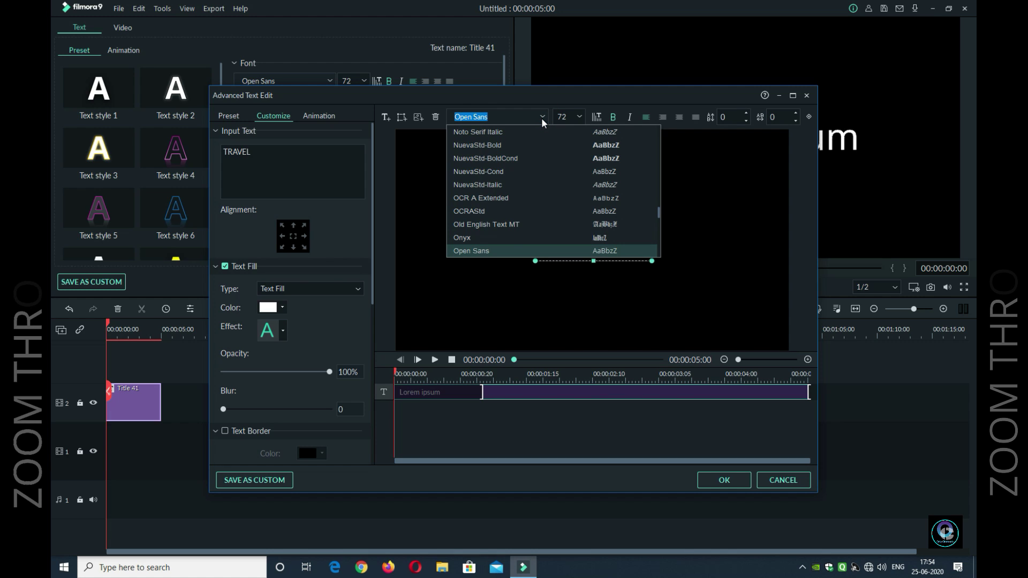
scroll(536, 162, up, 3)
scroll(536, 162, up, 3)
scroll(536, 163, up, 3)
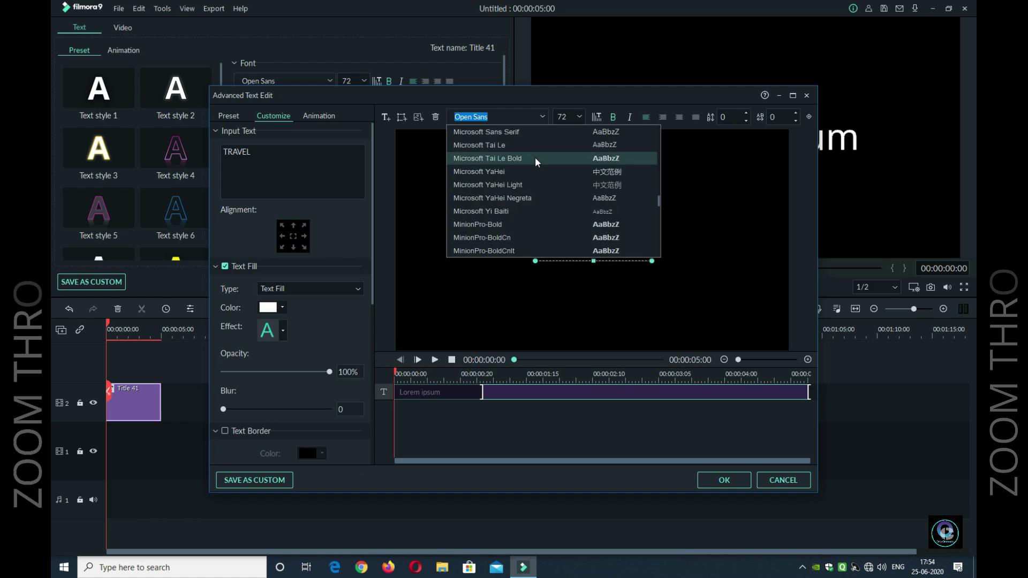
scroll(536, 162, up, 5)
scroll(536, 162, up, 5)
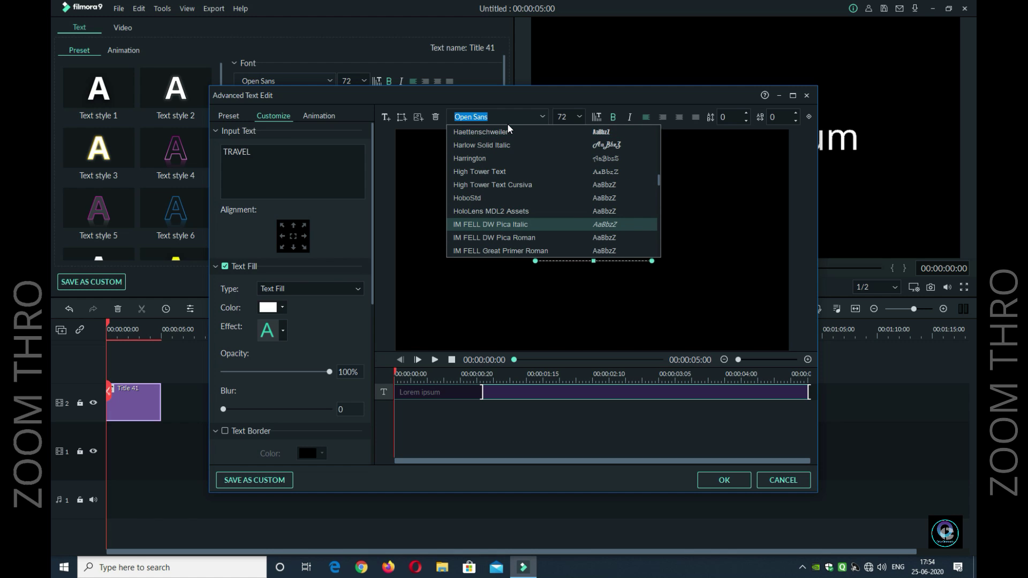
scroll(507, 128, down, 1)
click(482, 238)
click(562, 117)
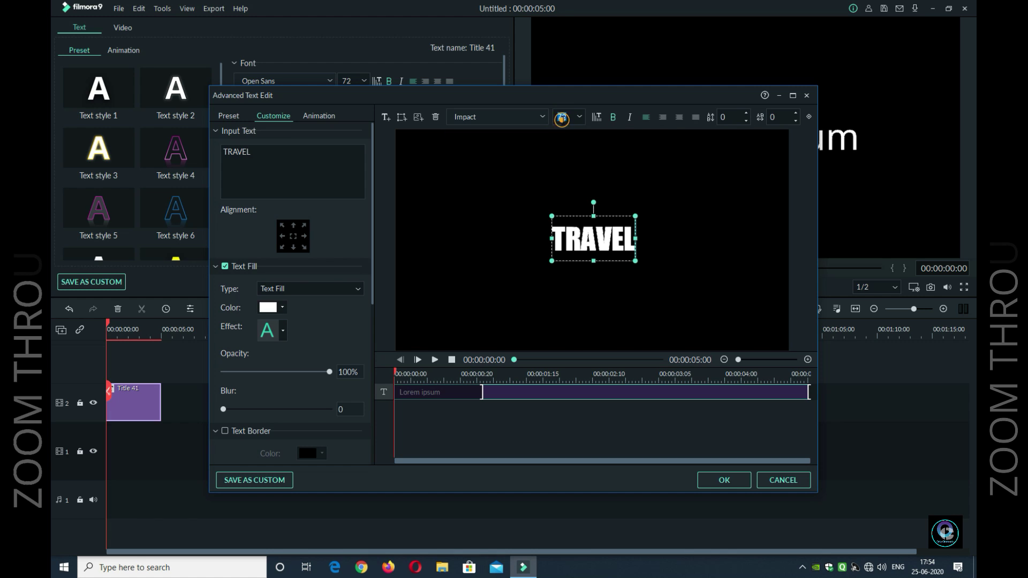
click(562, 117)
text(250)
click(318, 116)
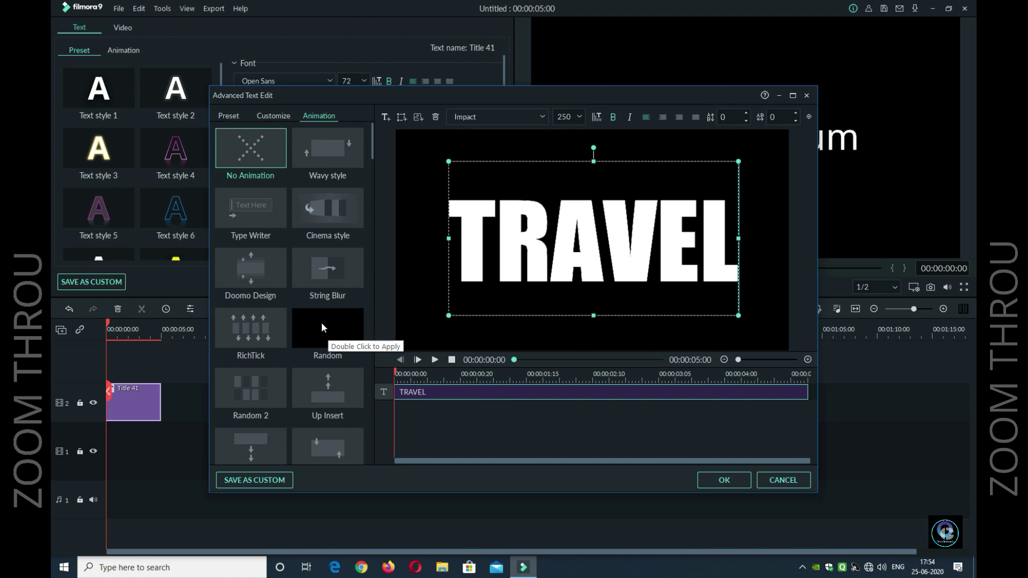
click(272, 117)
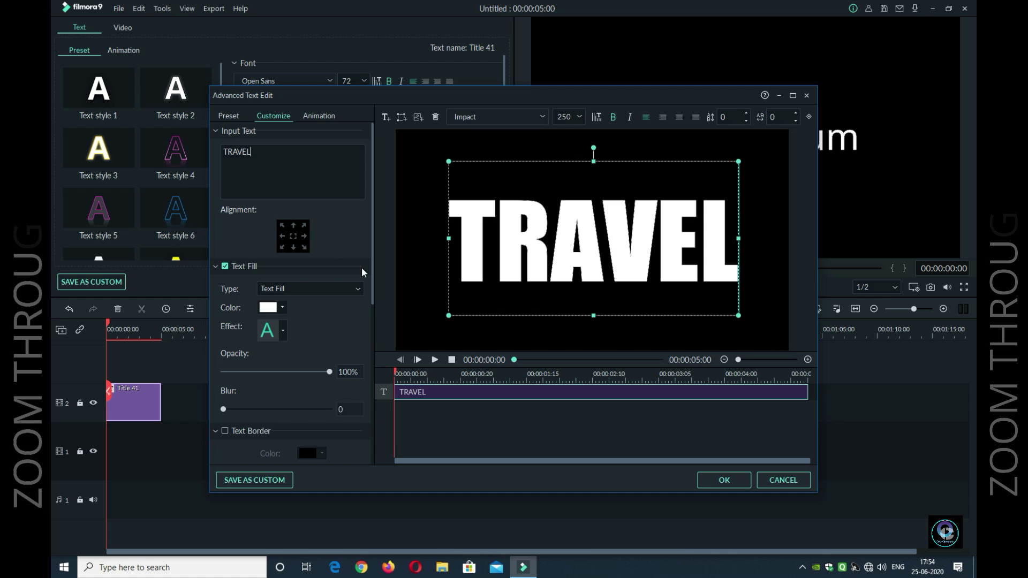
click(722, 481)
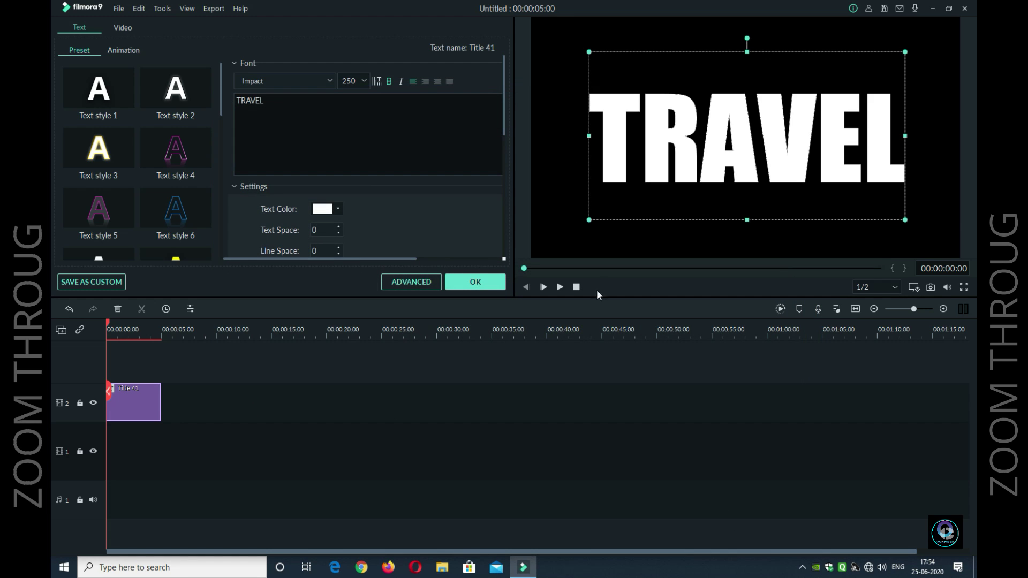
Place the Black sample colour clip on video track 1 beneath the title.
click(477, 283)
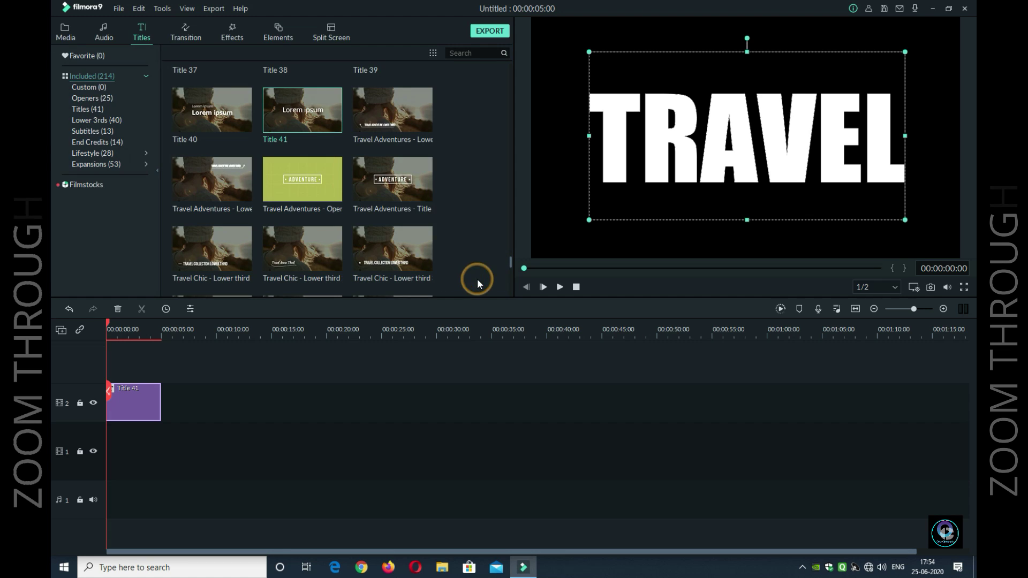
click(61, 38)
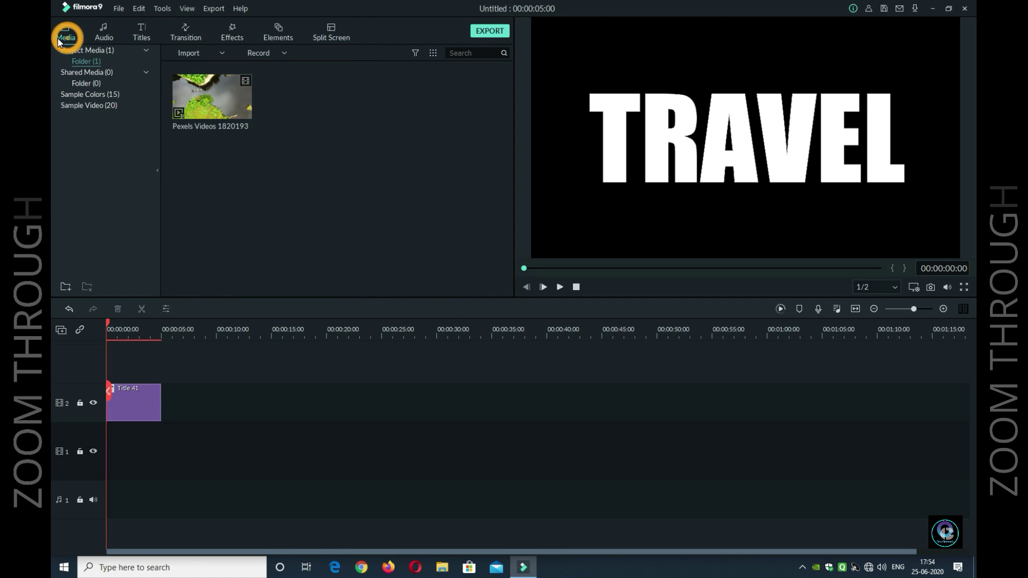
click(95, 96)
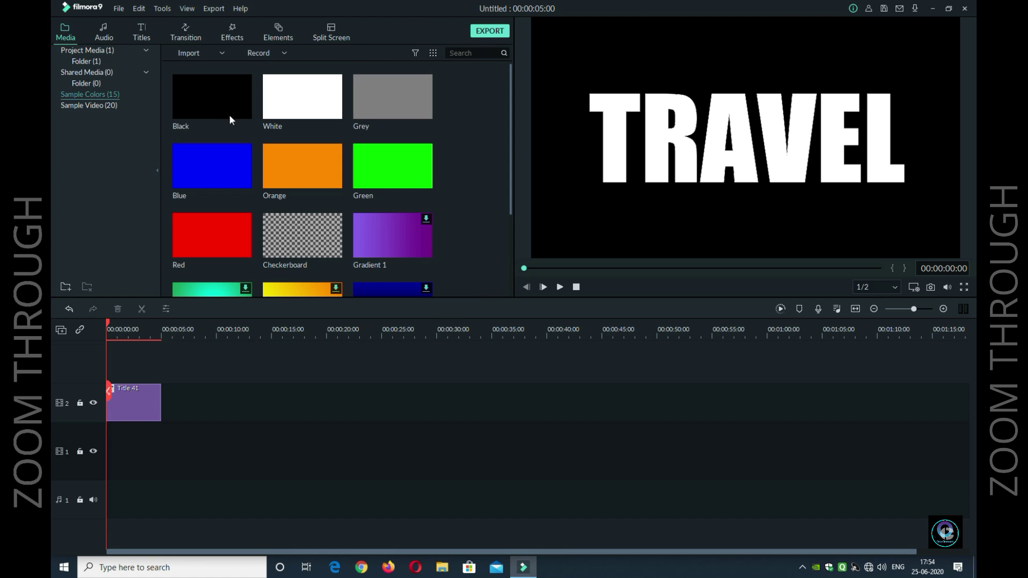
mouse_move(212, 96)
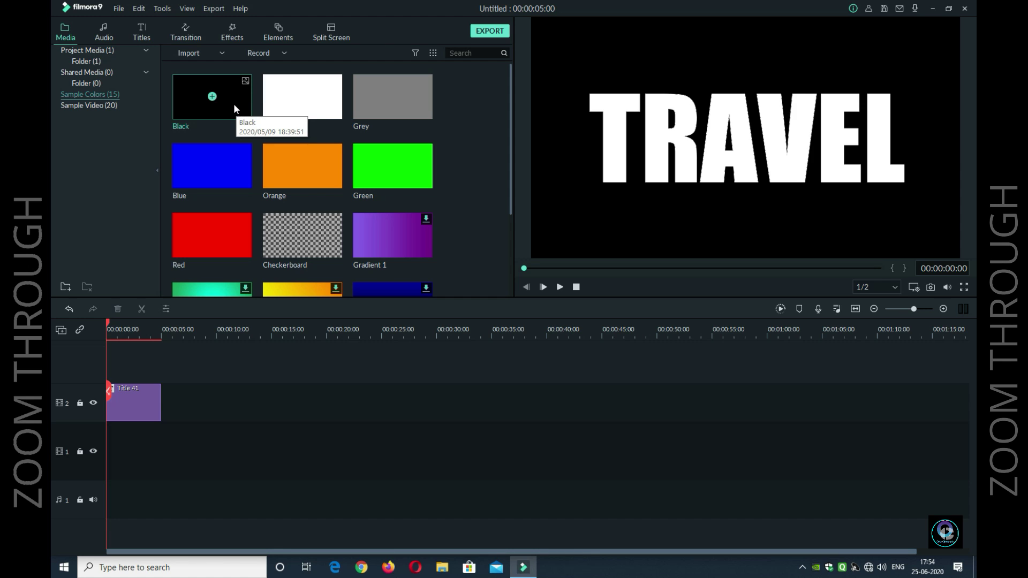
drag(234, 104, 108, 452)
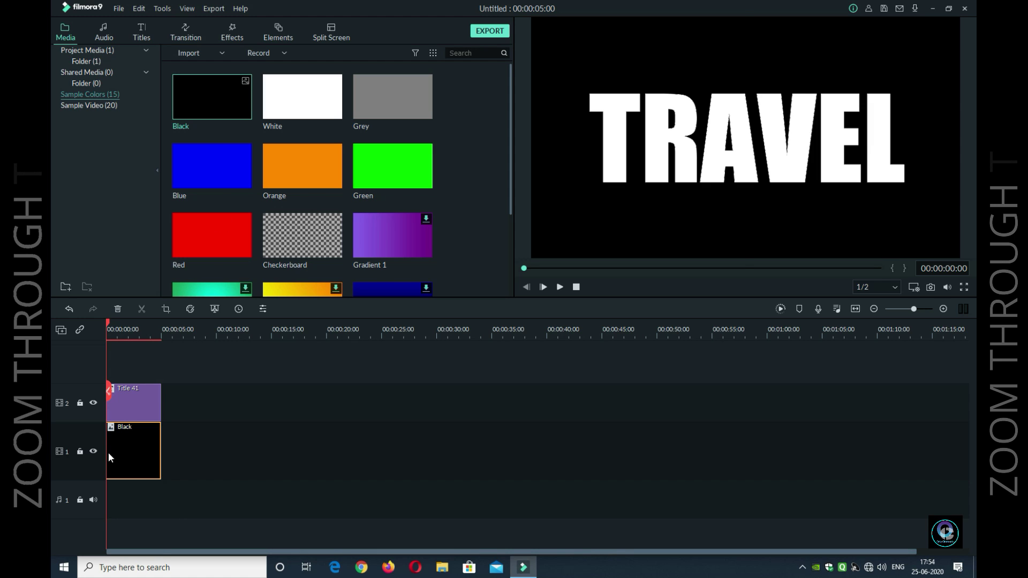
Deselect the black clip and return the media panel to Project Media.
click(371, 440)
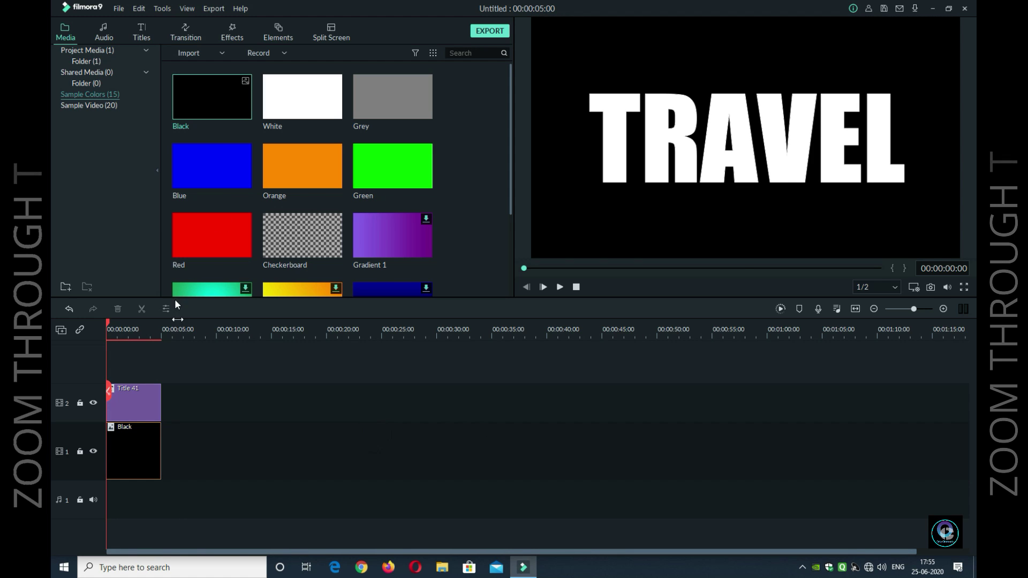
click(68, 31)
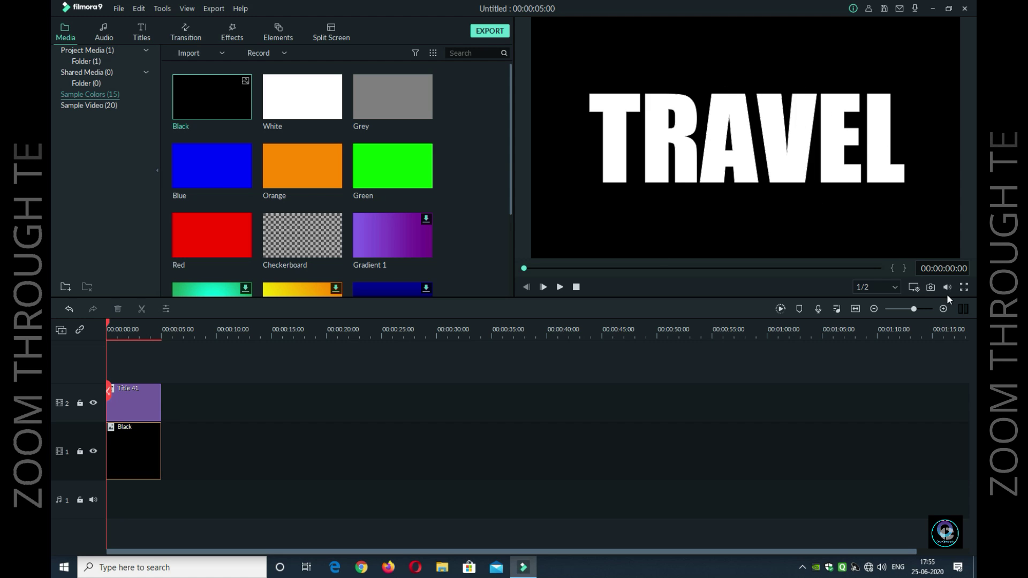
click(89, 50)
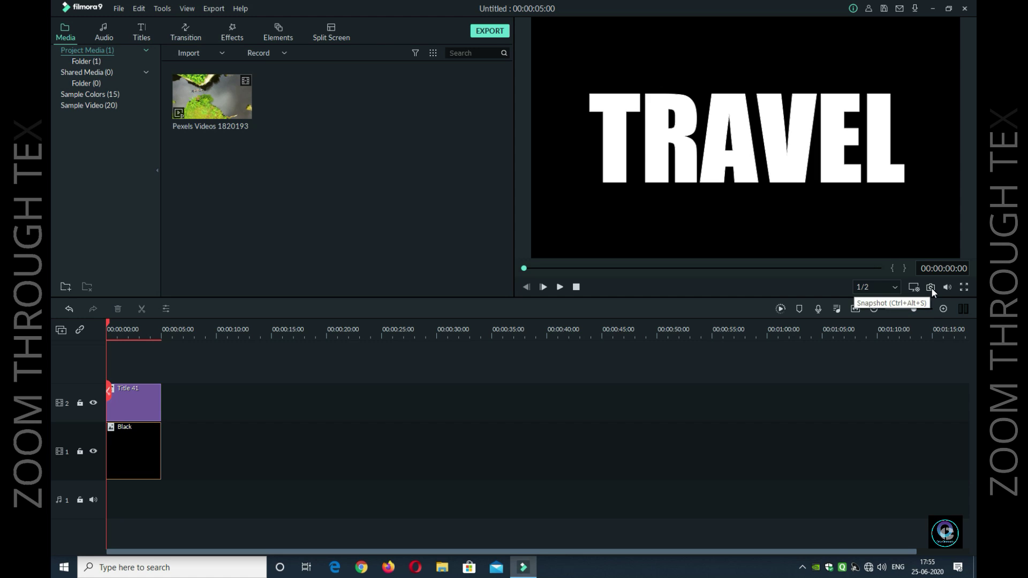
Snapshot the TRAVEL frame, delete the title and black clips, and put Snapshot on track 2.
click(931, 288)
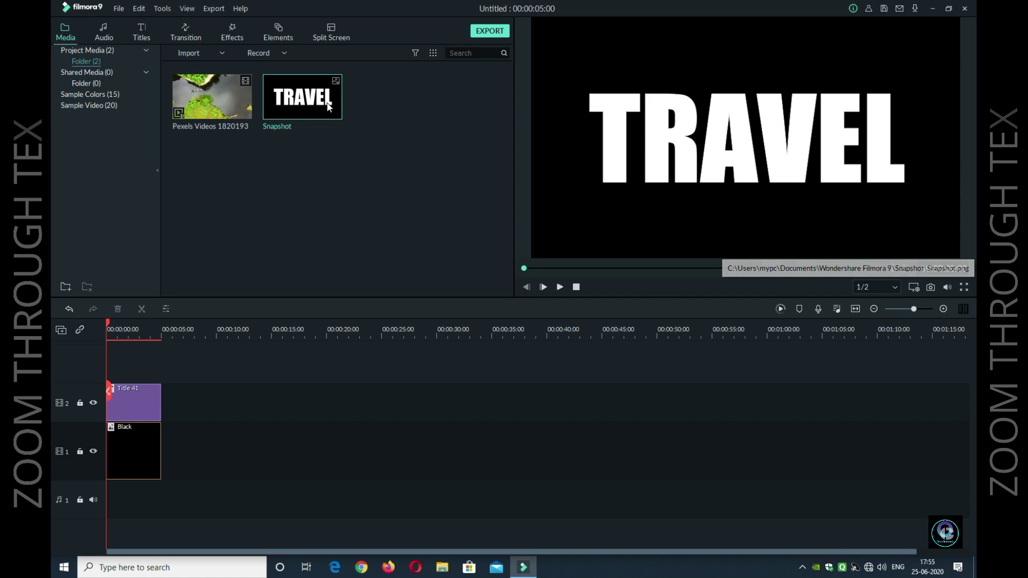
click(195, 394)
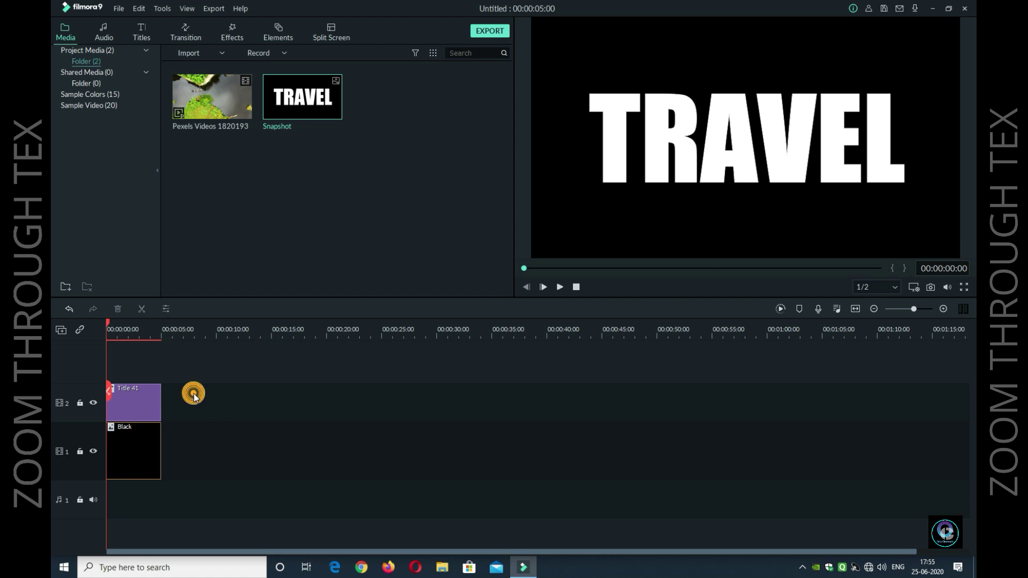
right_click(129, 451)
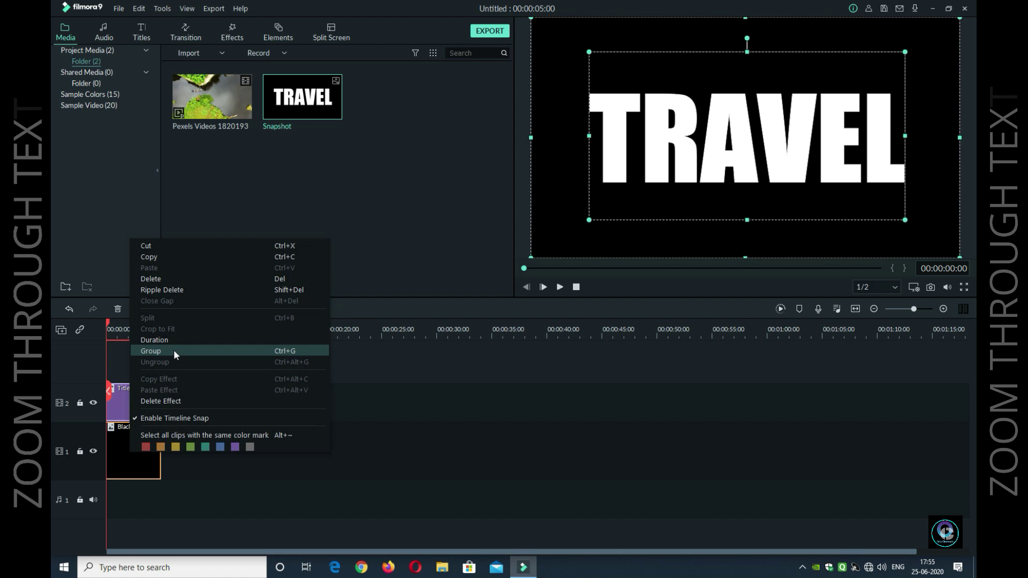
click(181, 277)
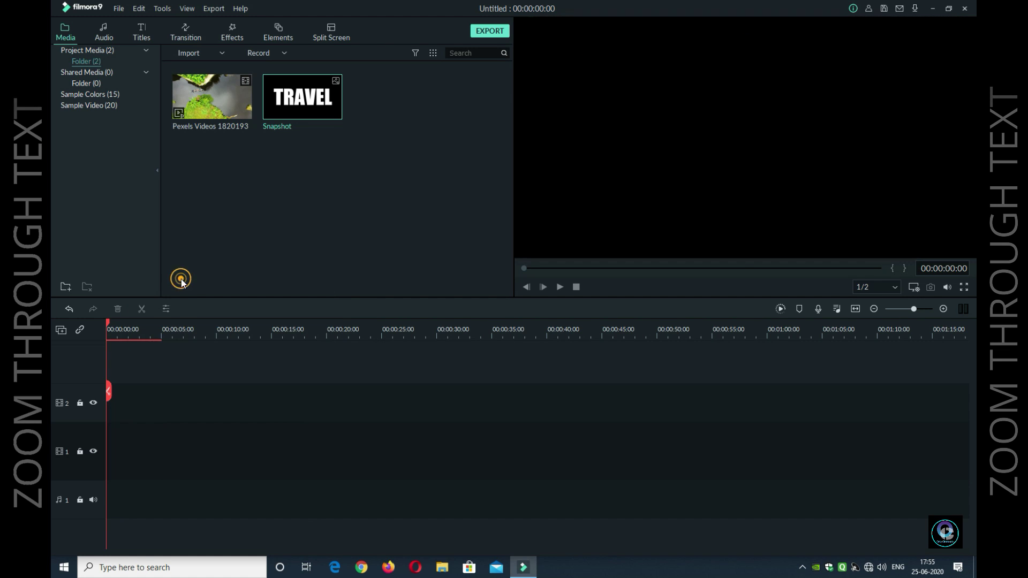
click(327, 102)
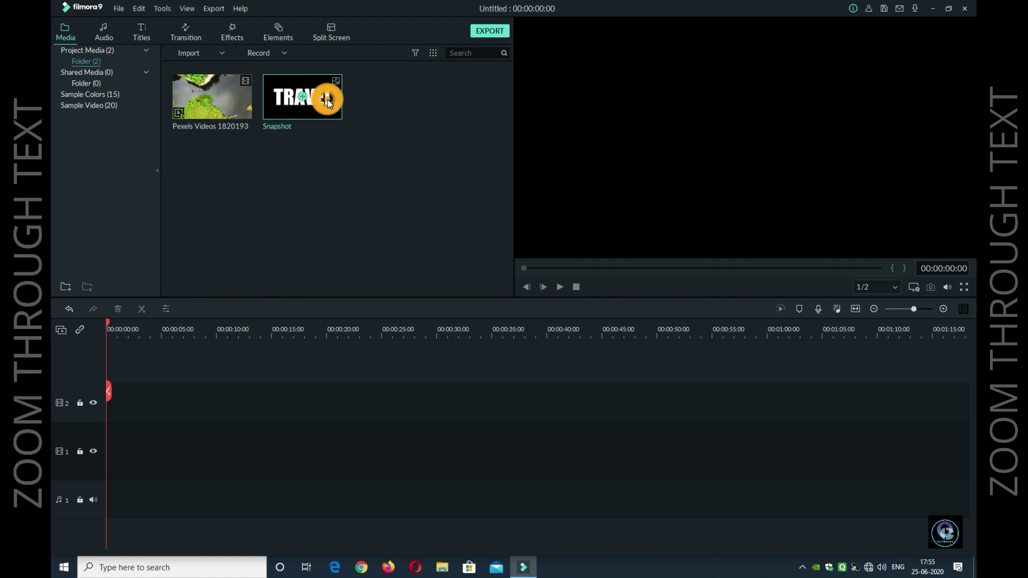
drag(323, 110, 112, 398)
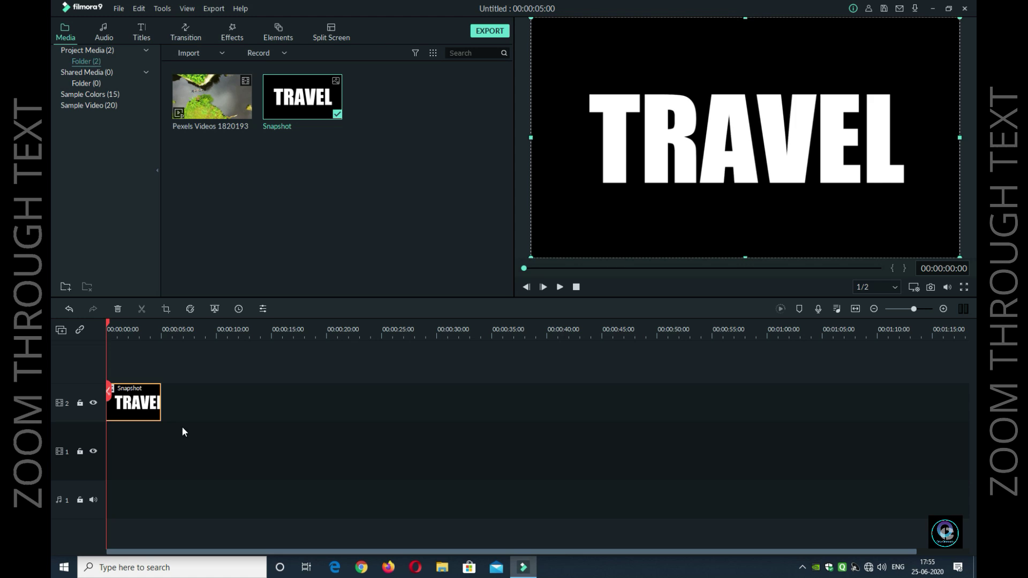
Give the snapshot a Pan & Zoom with swapped framings, ending in a tiny box inside TRAVEL.
right_click(138, 408)
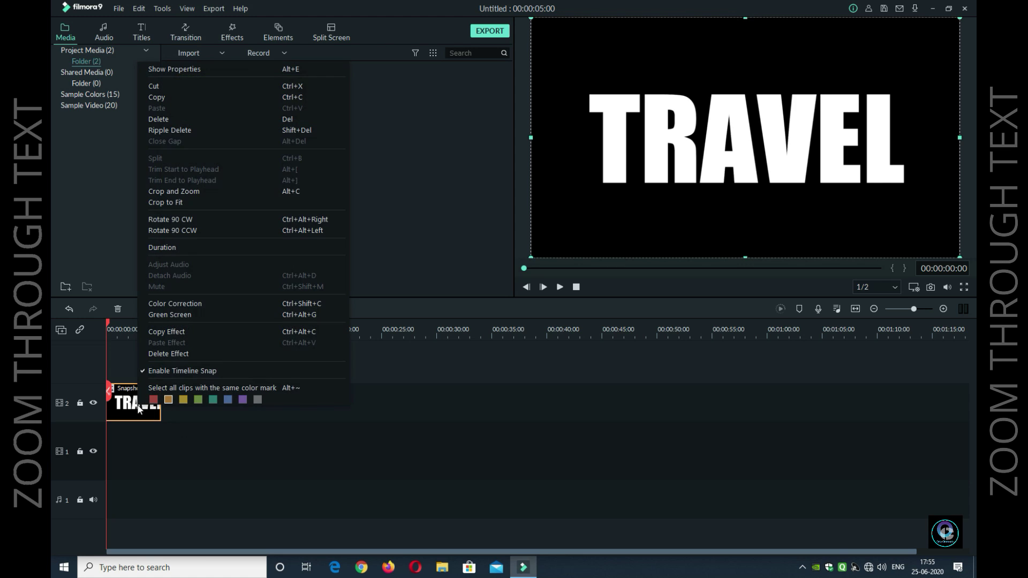
click(213, 193)
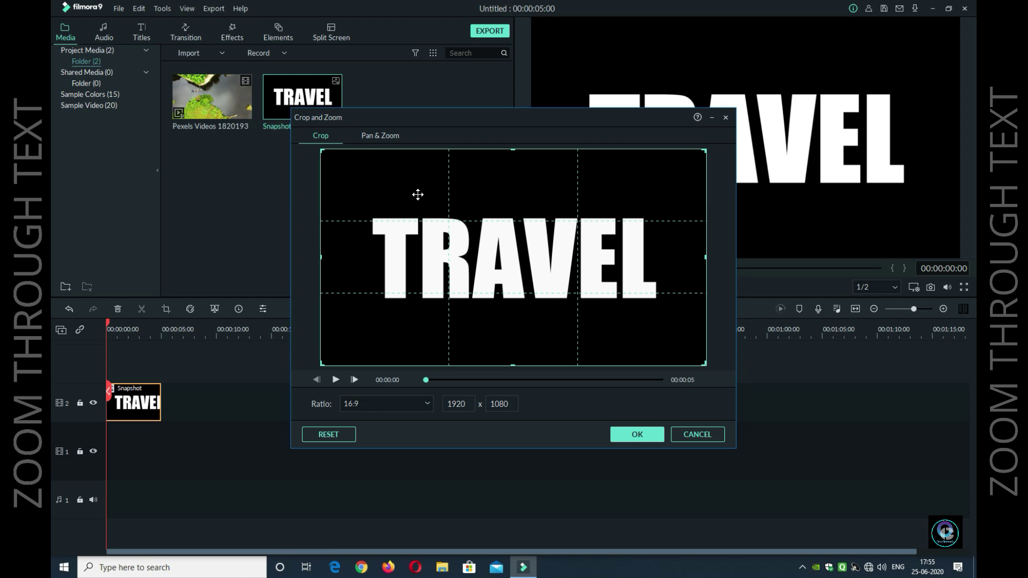
click(380, 136)
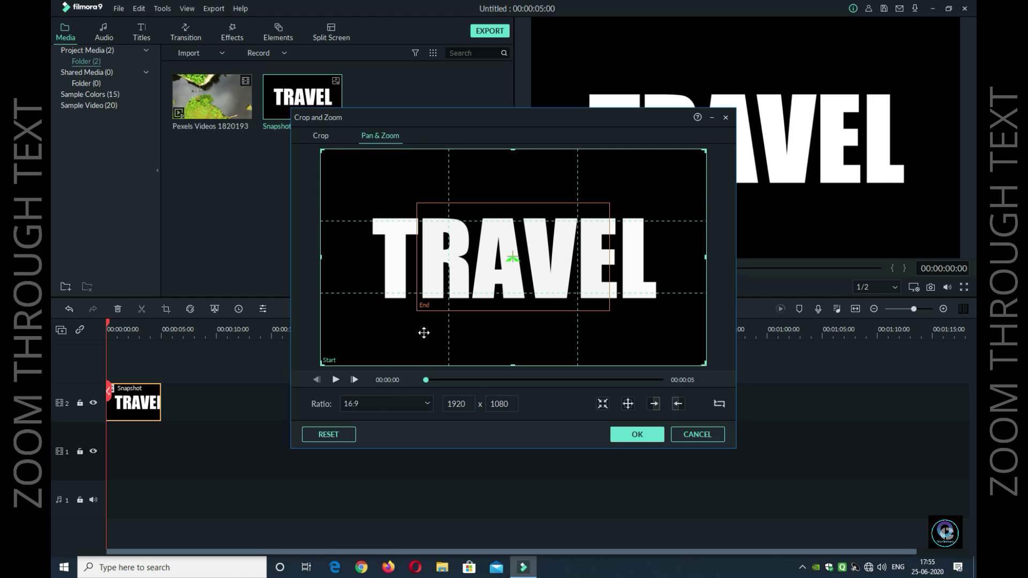
click(567, 345)
click(508, 215)
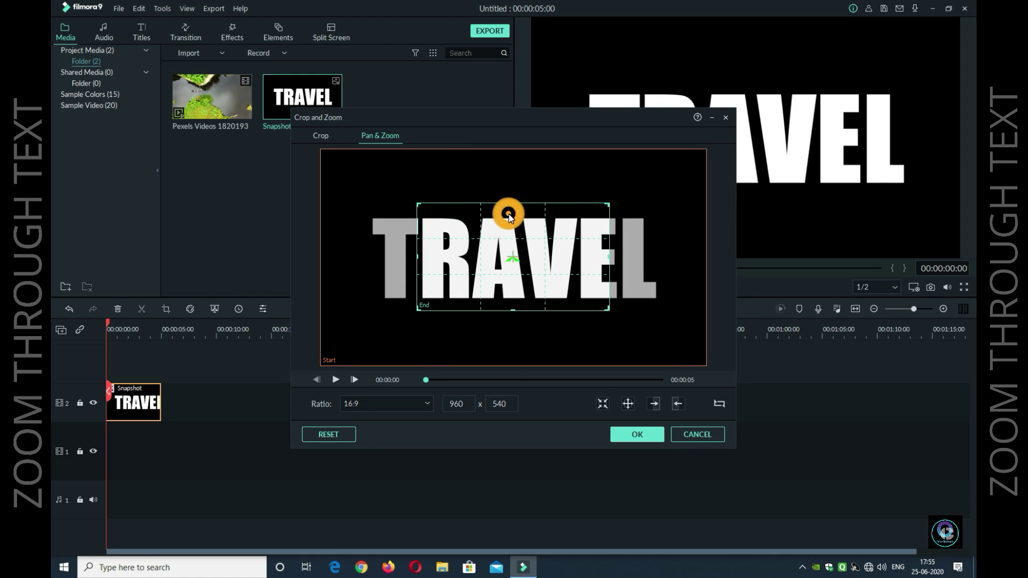
click(481, 339)
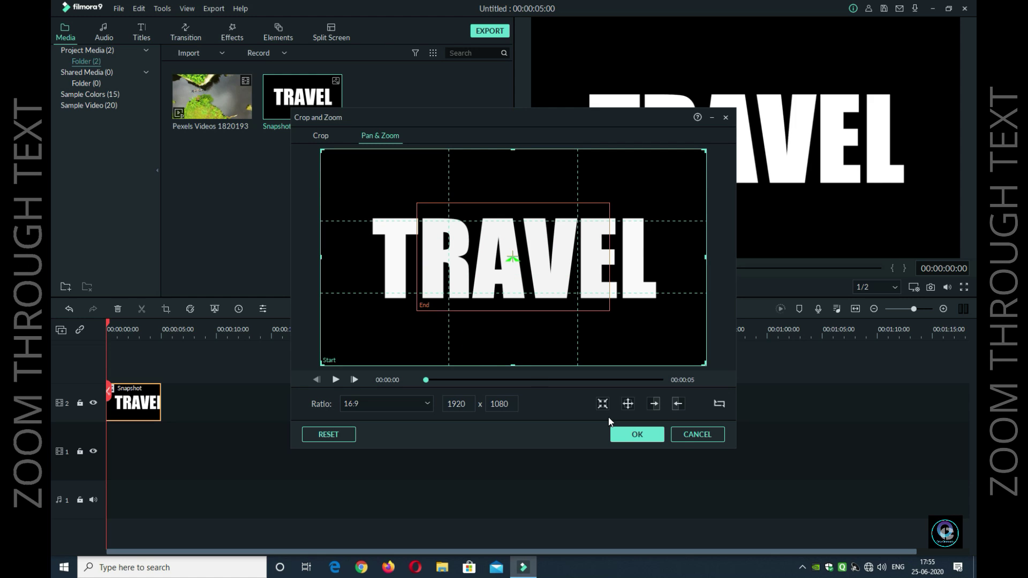
click(604, 407)
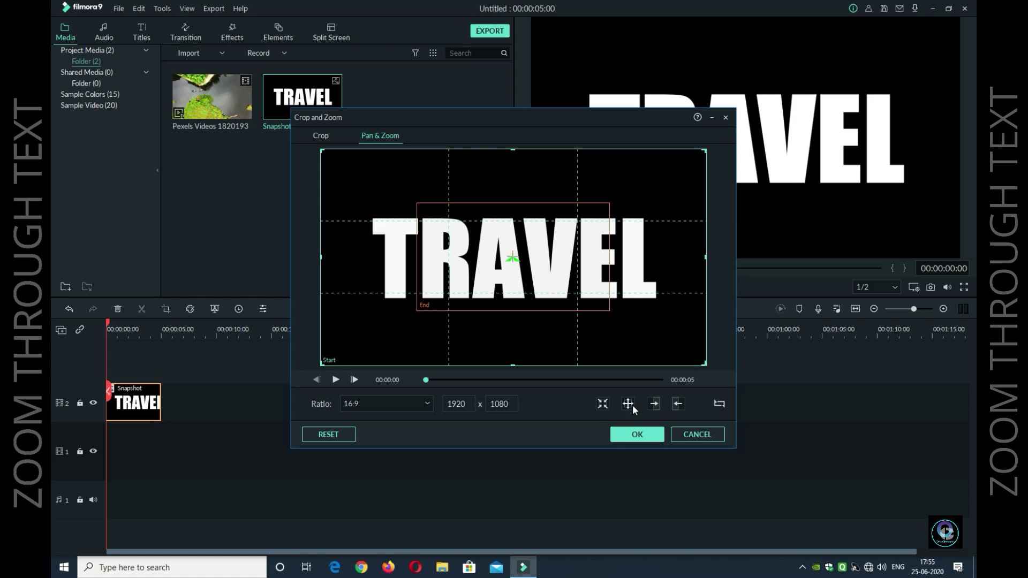
click(632, 409)
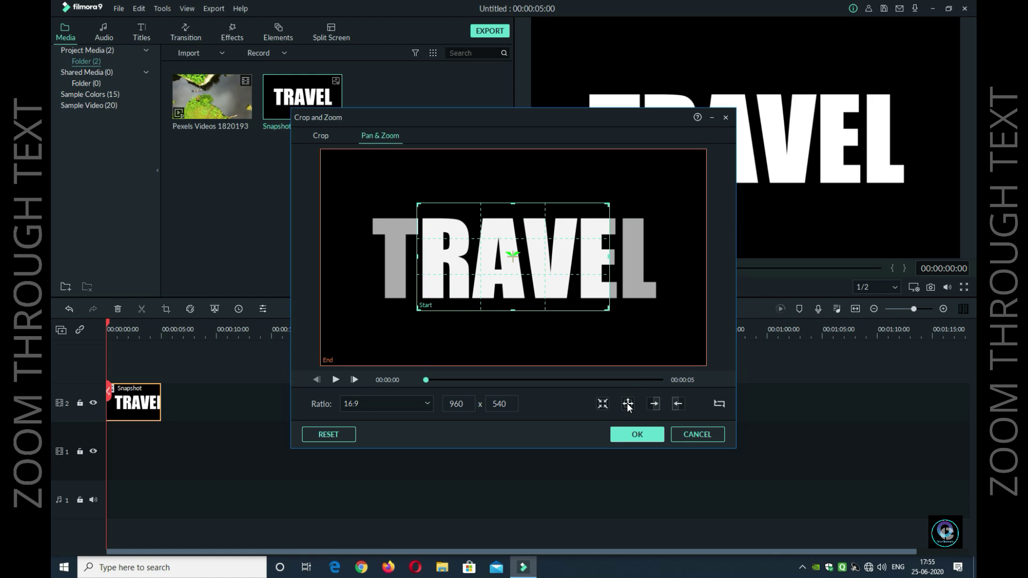
drag(417, 309, 590, 214)
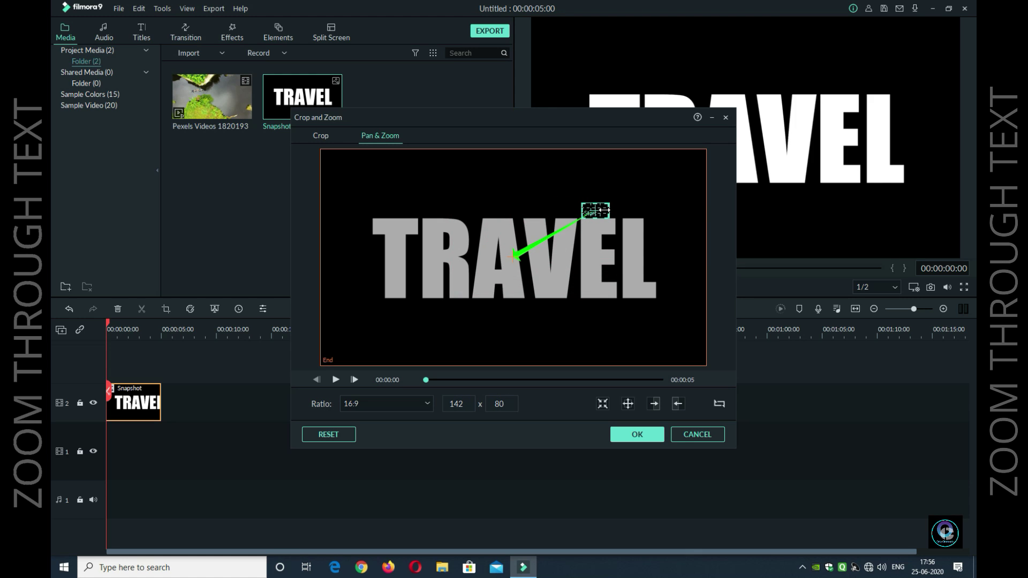
drag(602, 210, 520, 257)
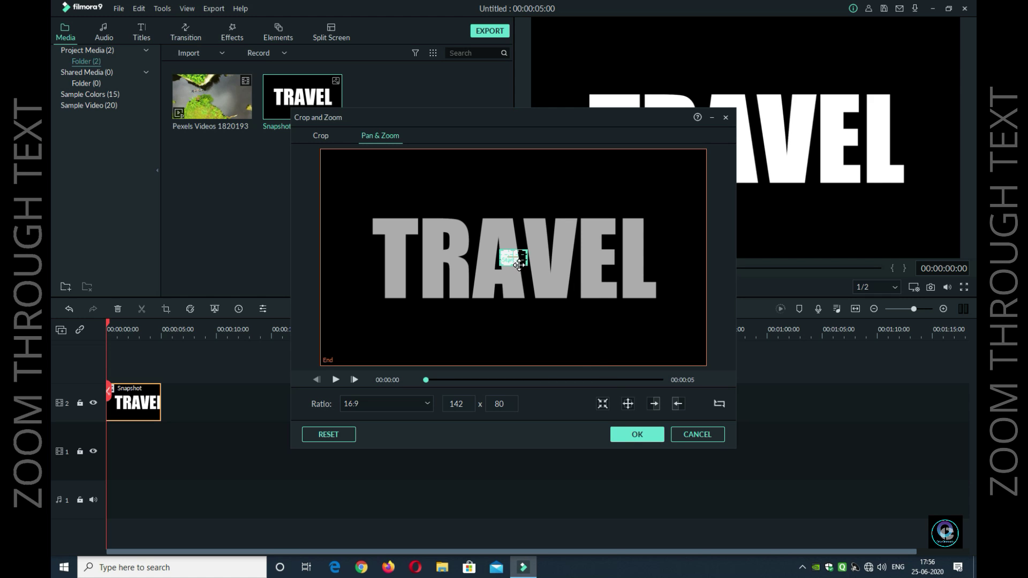
Apply the zoom, play it to the end, and capture the final frame as Snapshot_1.
click(639, 433)
click(559, 288)
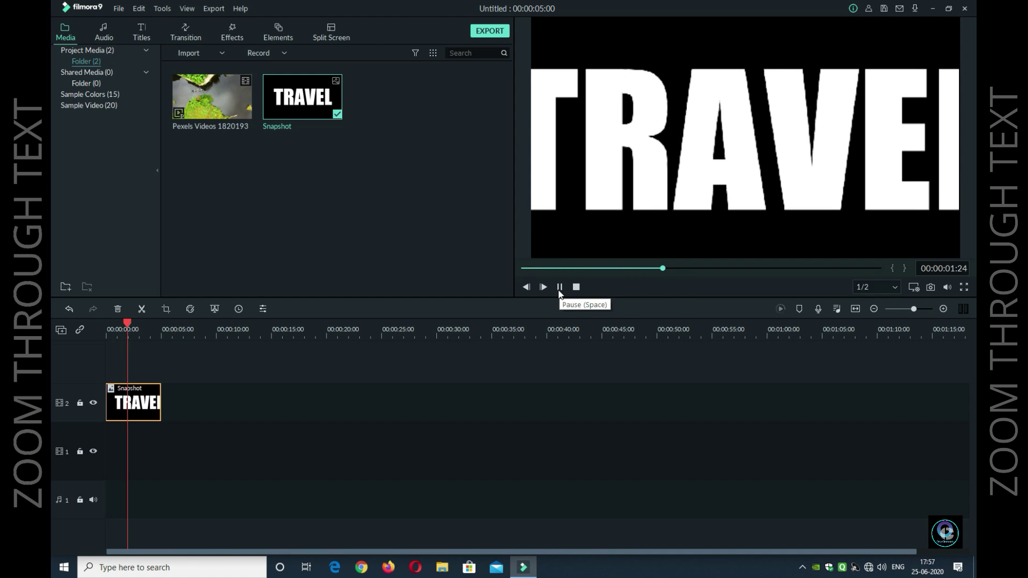
click(560, 288)
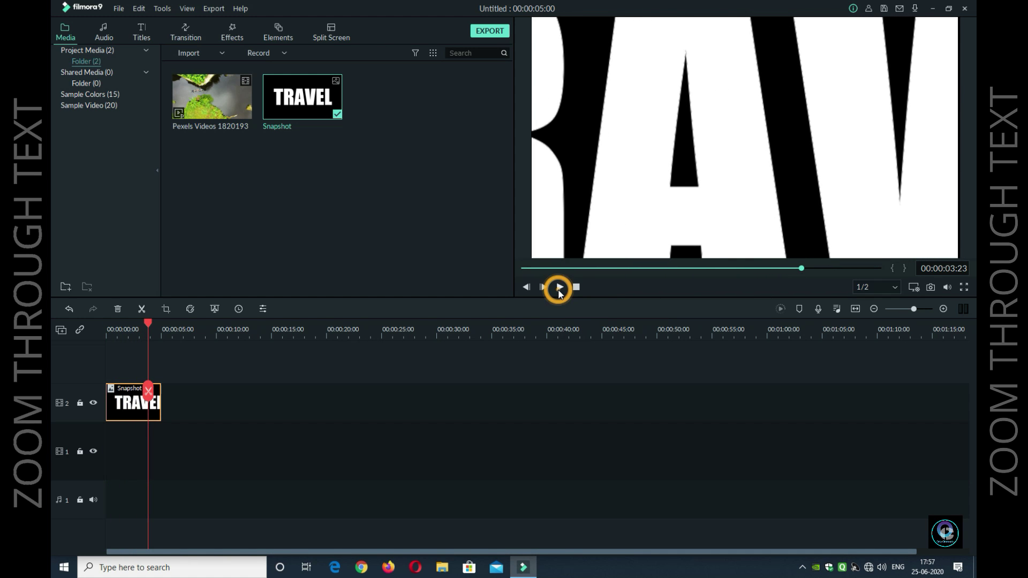
mouse_move(146, 324)
mouse_down()
mouse_move(163, 321)
mouse_move(149, 323)
mouse_up()
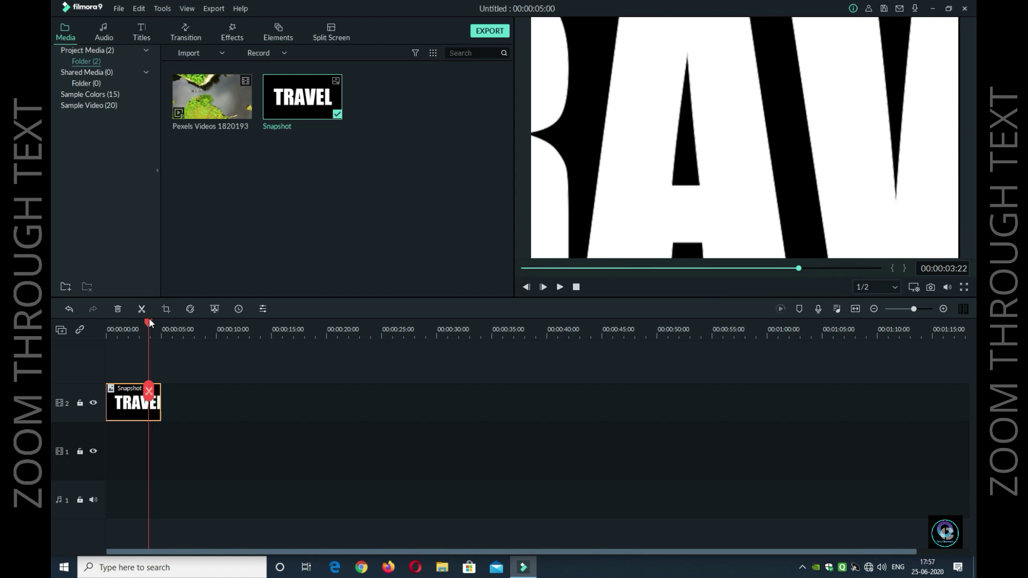
click(558, 287)
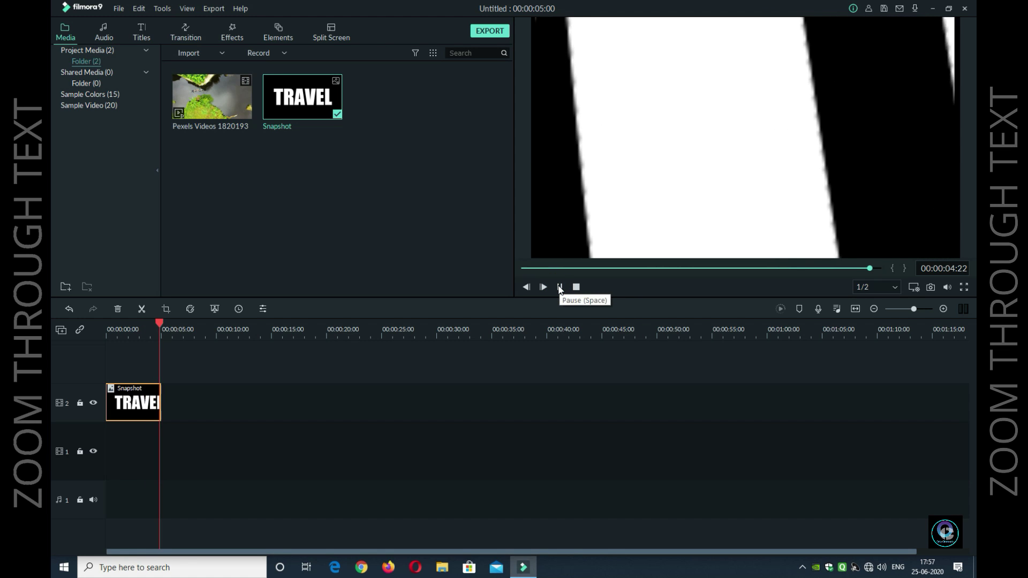
click(931, 286)
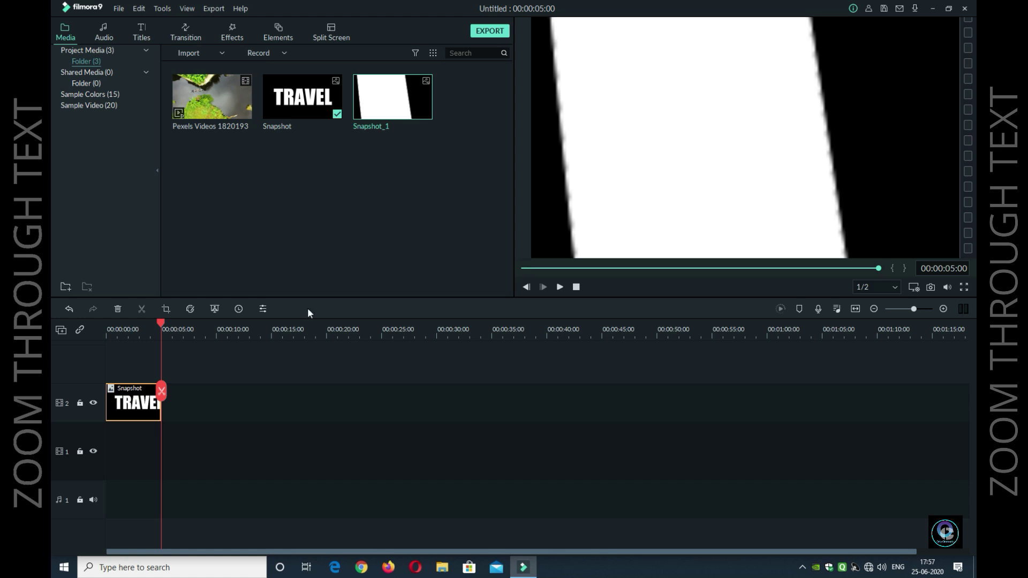
Place Snapshot_1 right after the Snapshot clip on video track 2 and open its Pan & Zoom.
drag(424, 107, 179, 416)
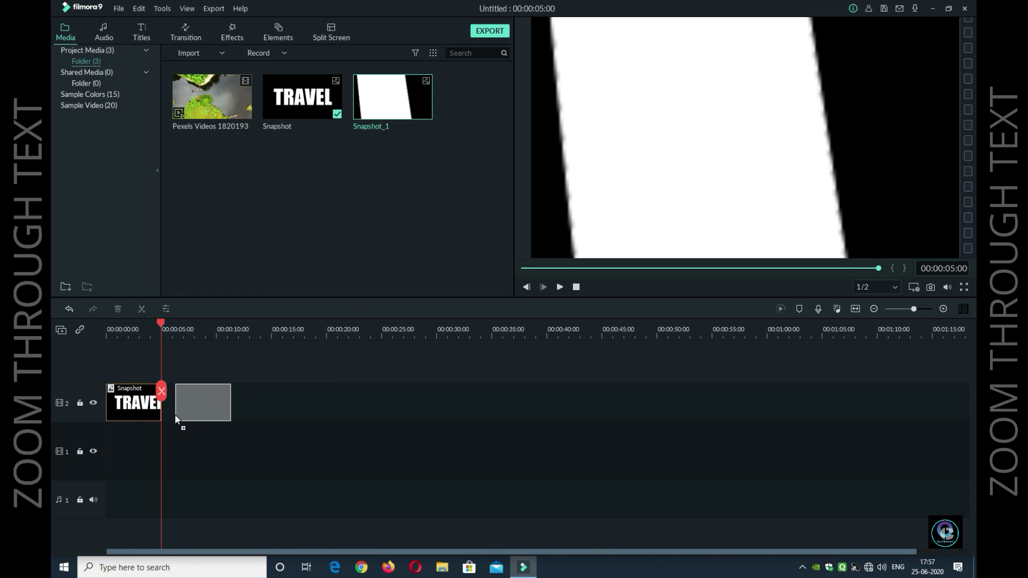
drag(178, 417, 171, 417)
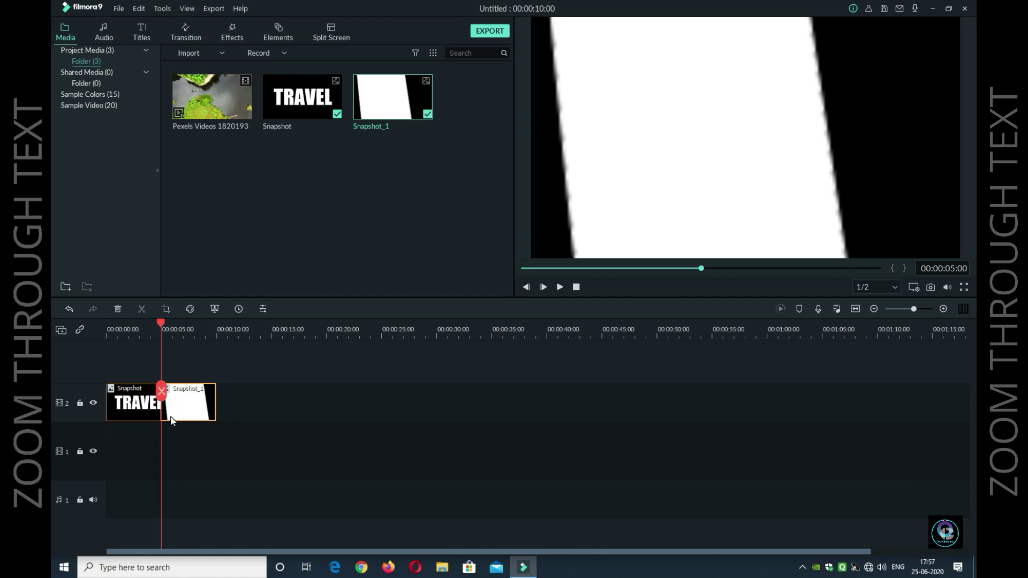
right_click(179, 418)
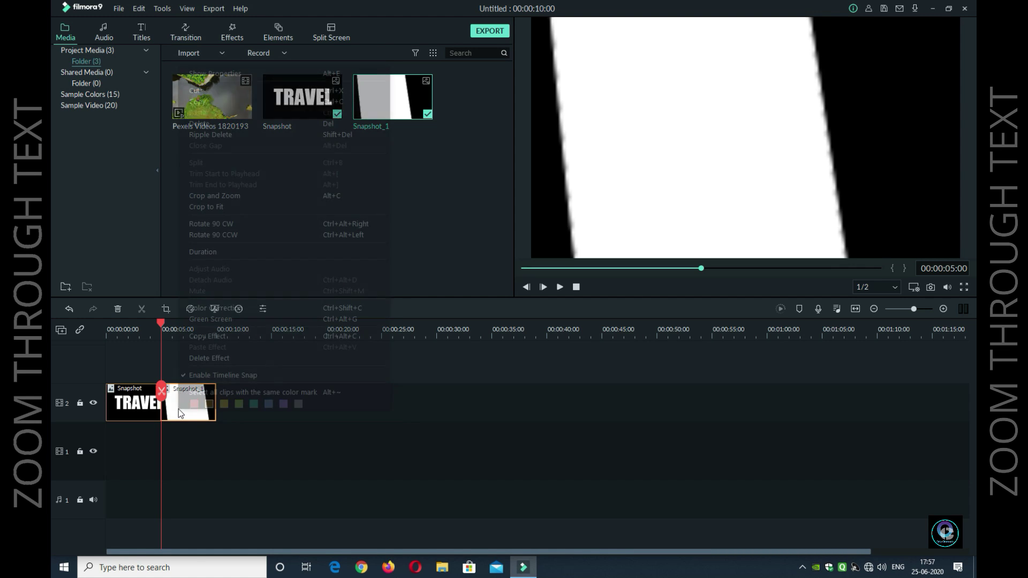
click(255, 196)
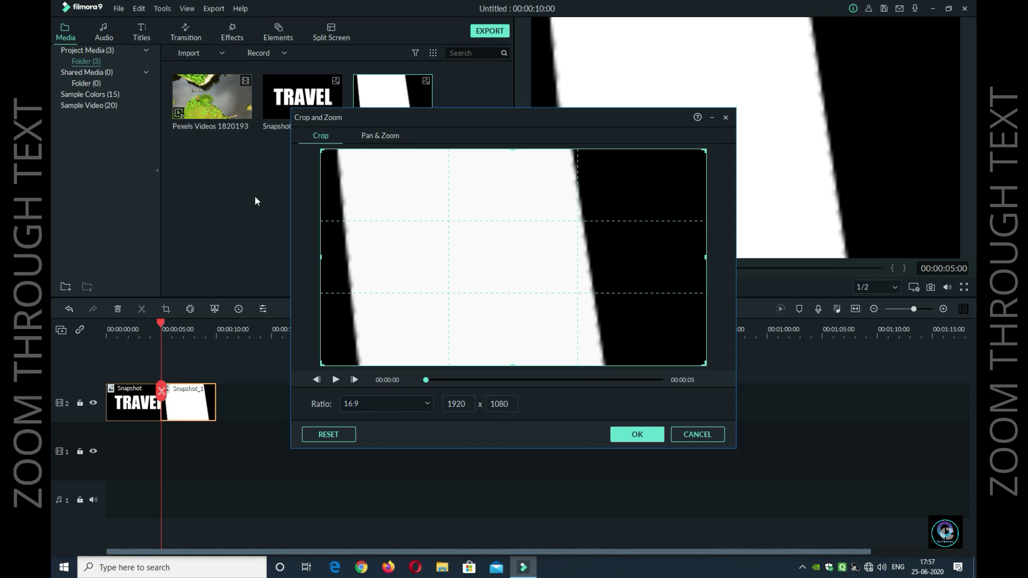
click(389, 134)
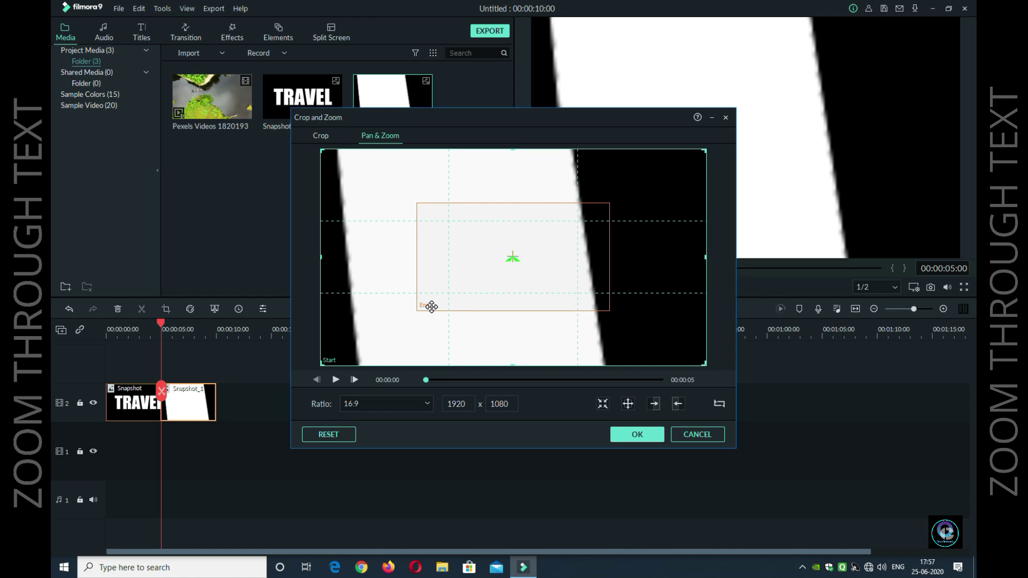
Shrink the Pan & Zoom start frame slightly from both corners.
click(370, 324)
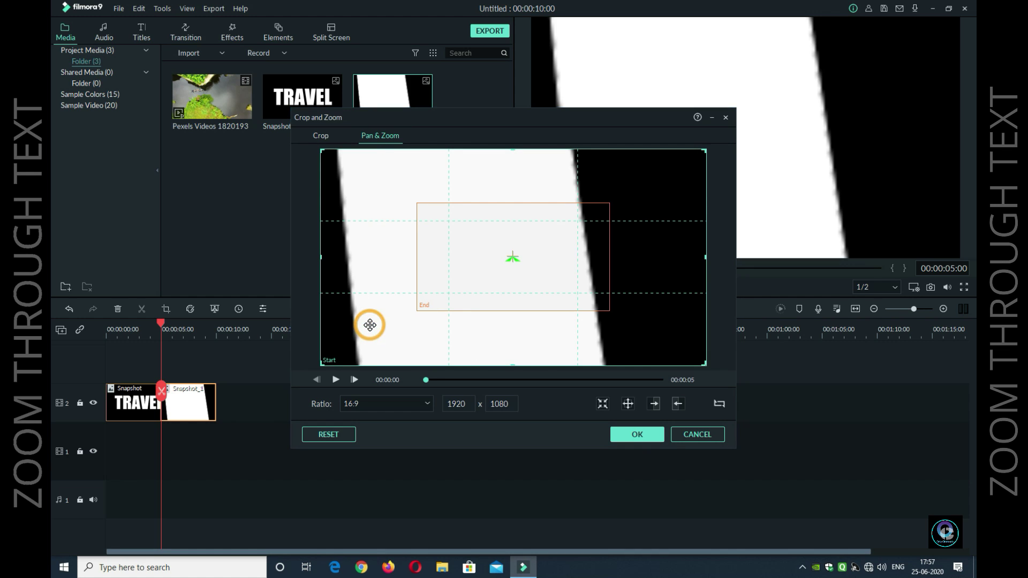
drag(320, 366, 335, 356)
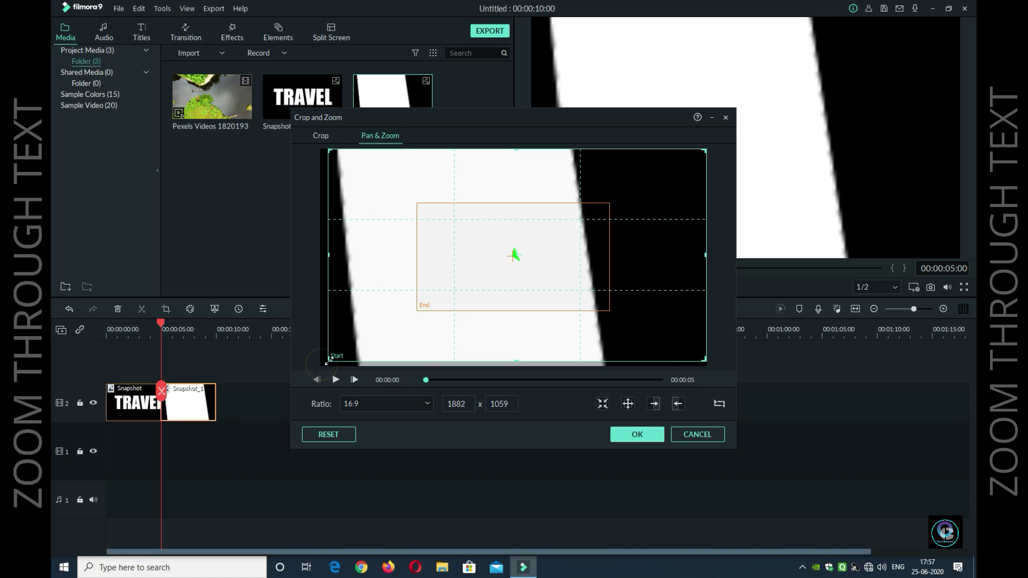
drag(705, 151, 693, 163)
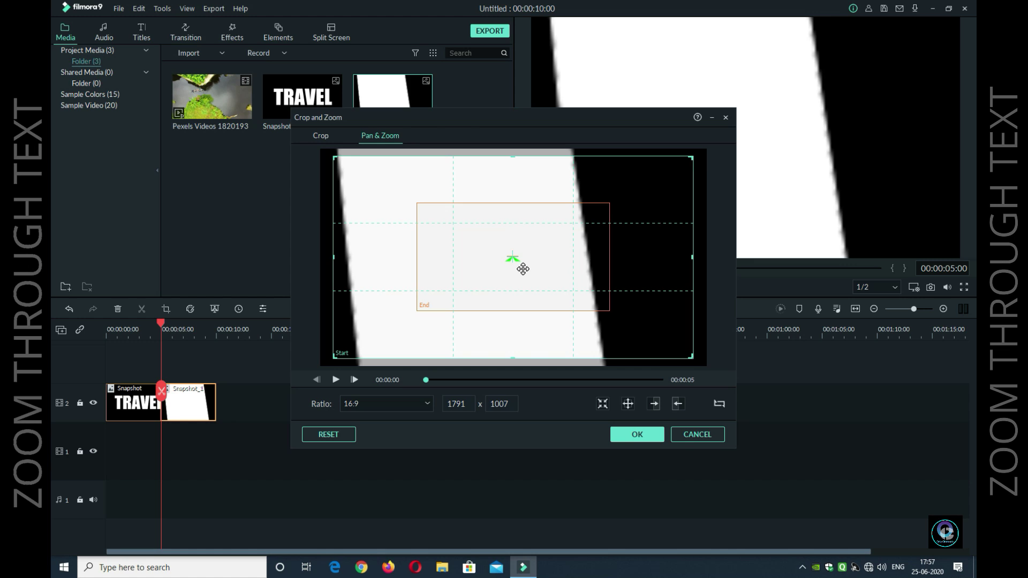
Shrink the end frame into the white letter, preview the motion, and apply it.
click(551, 264)
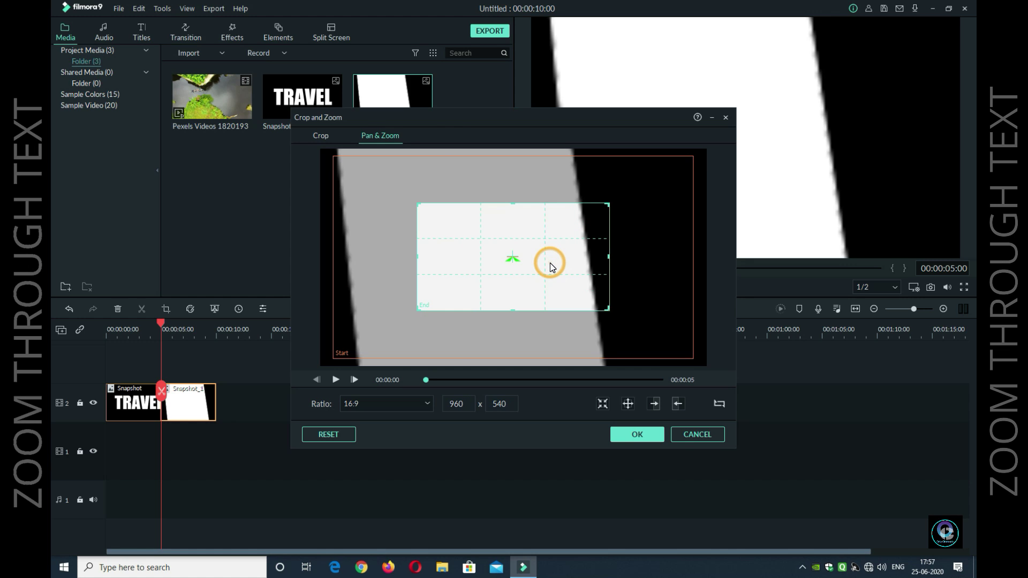
click(558, 205)
drag(558, 205, 582, 216)
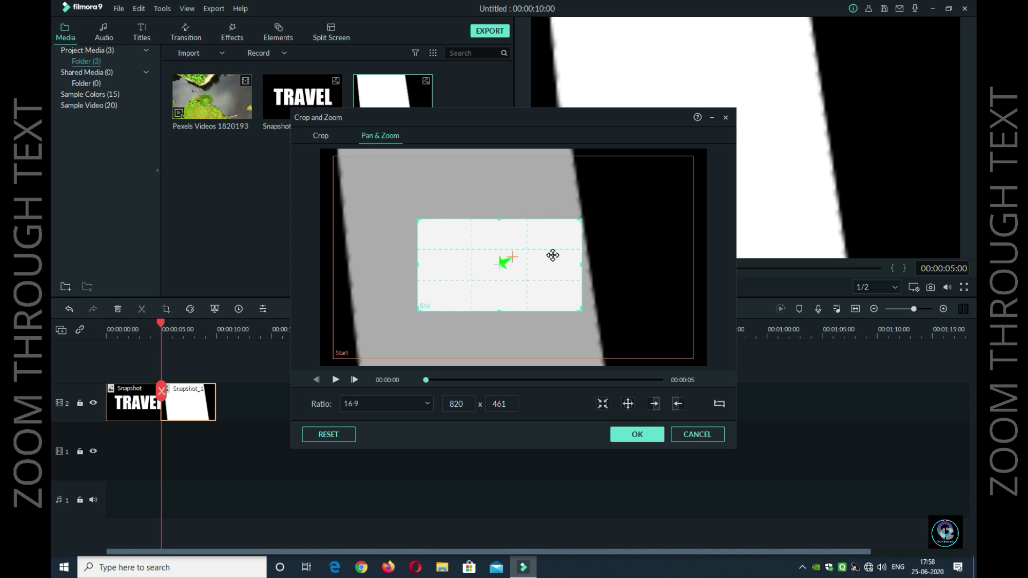
drag(553, 255, 565, 248)
drag(595, 212, 583, 218)
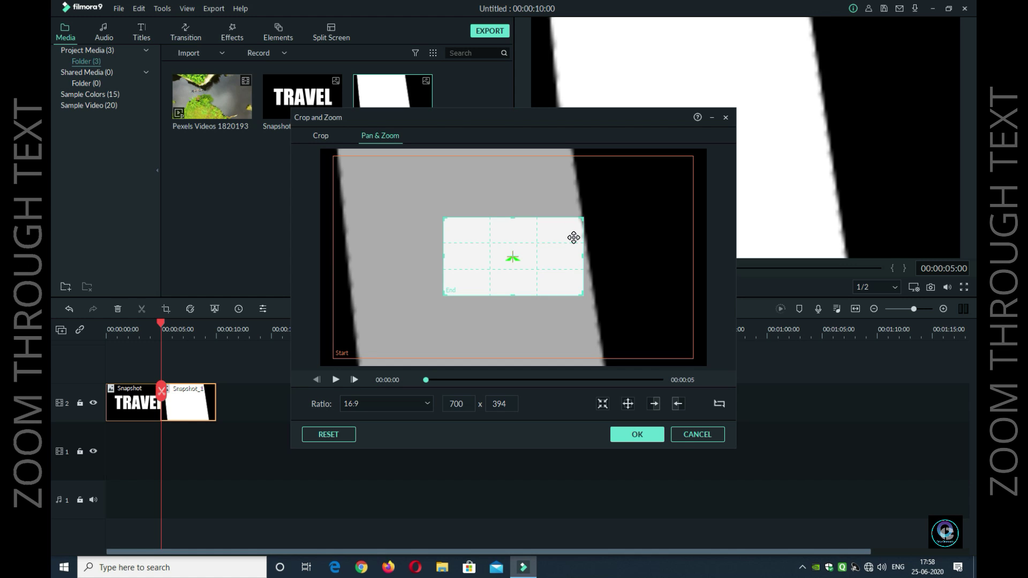
click(336, 379)
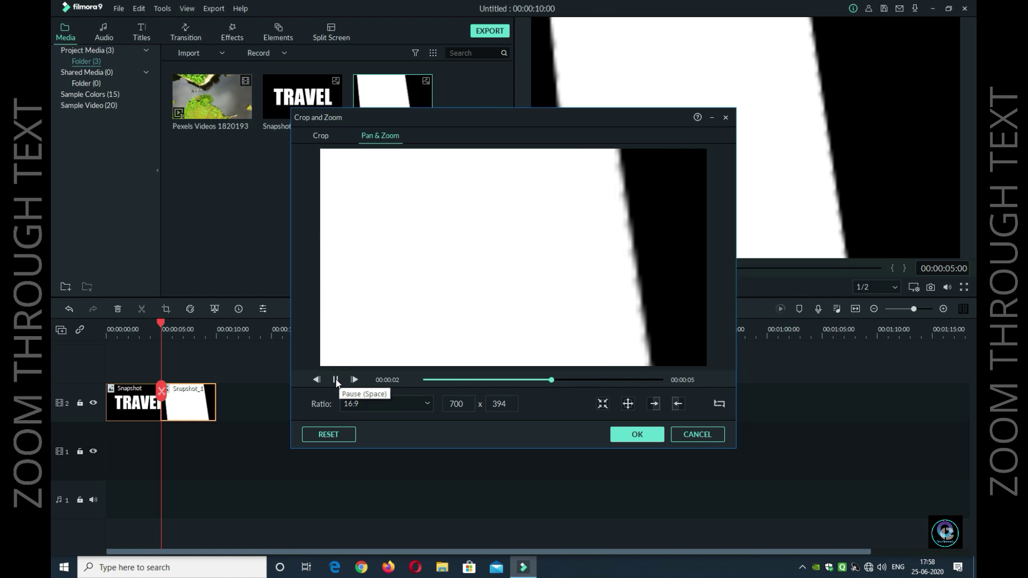
click(335, 380)
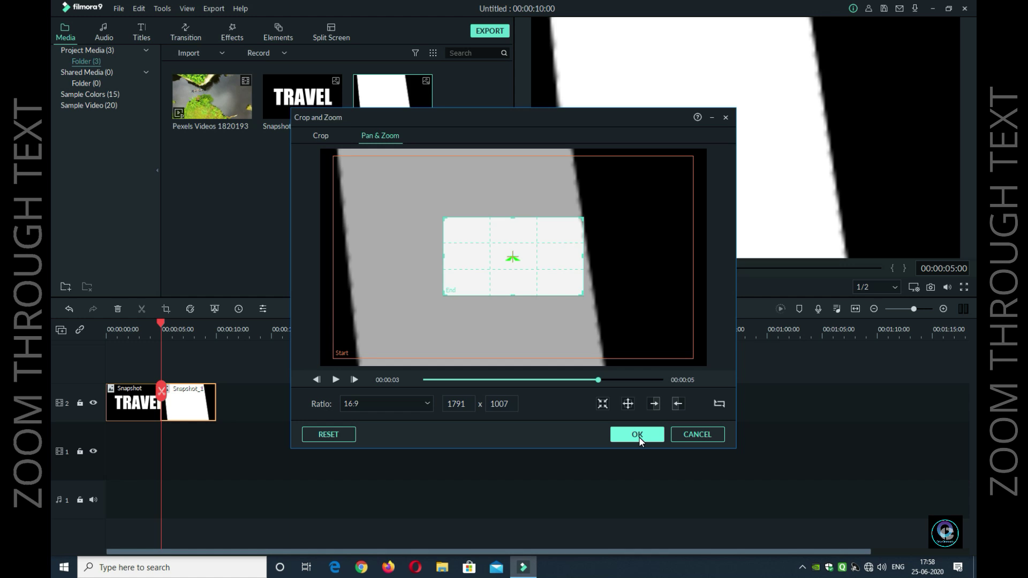
click(638, 435)
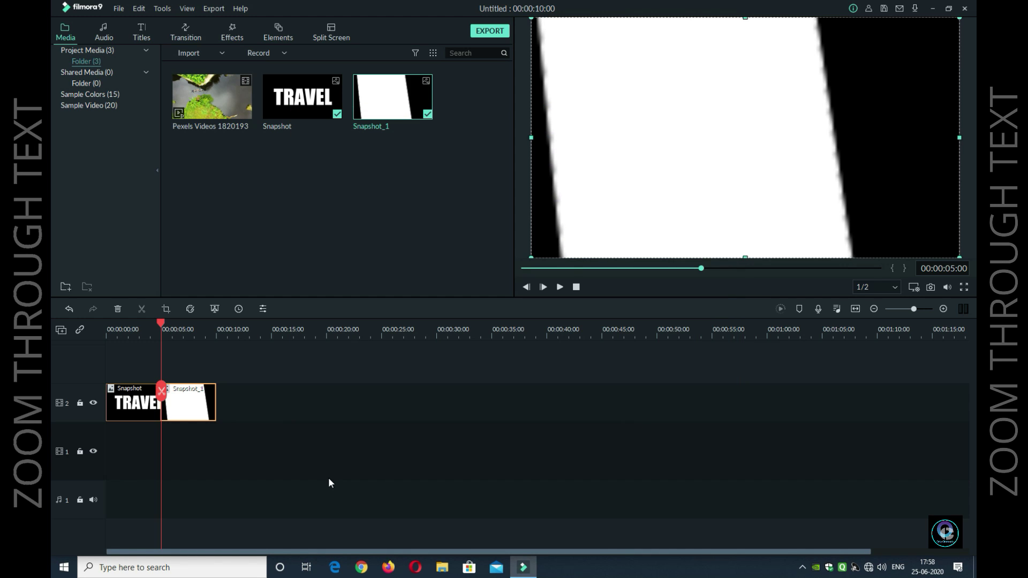
drag(163, 320, 109, 326)
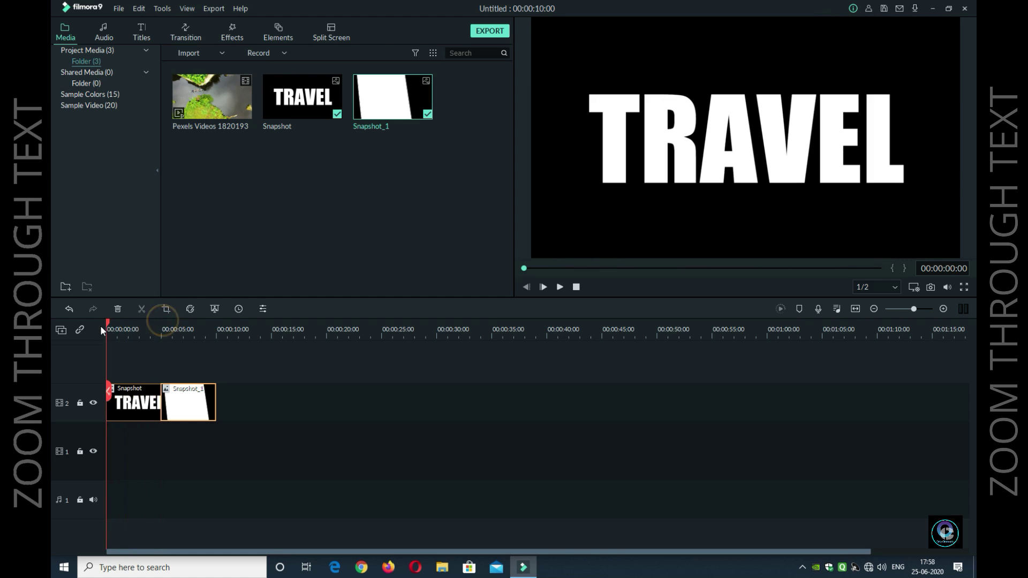
click(560, 287)
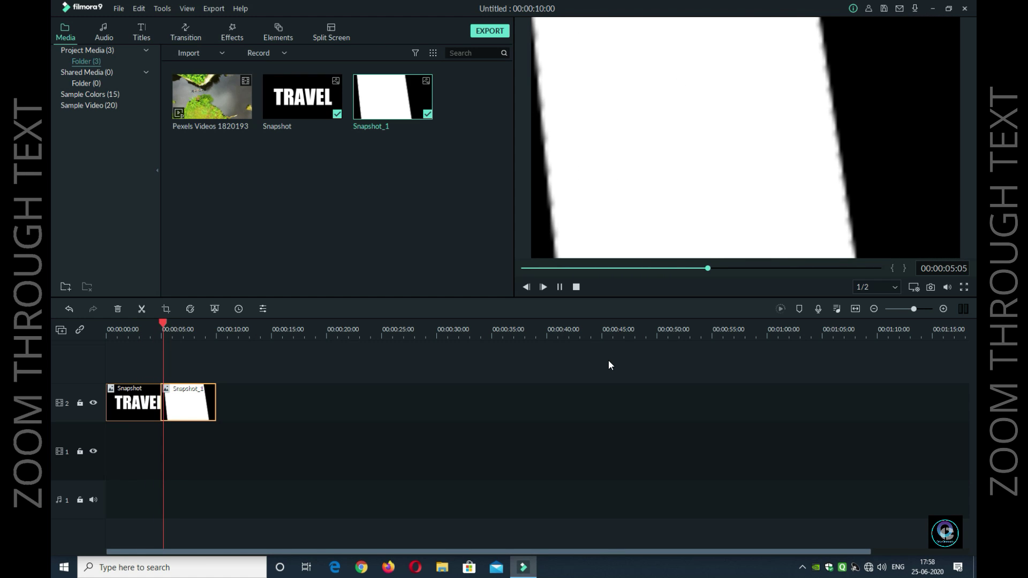
click(560, 287)
click(152, 326)
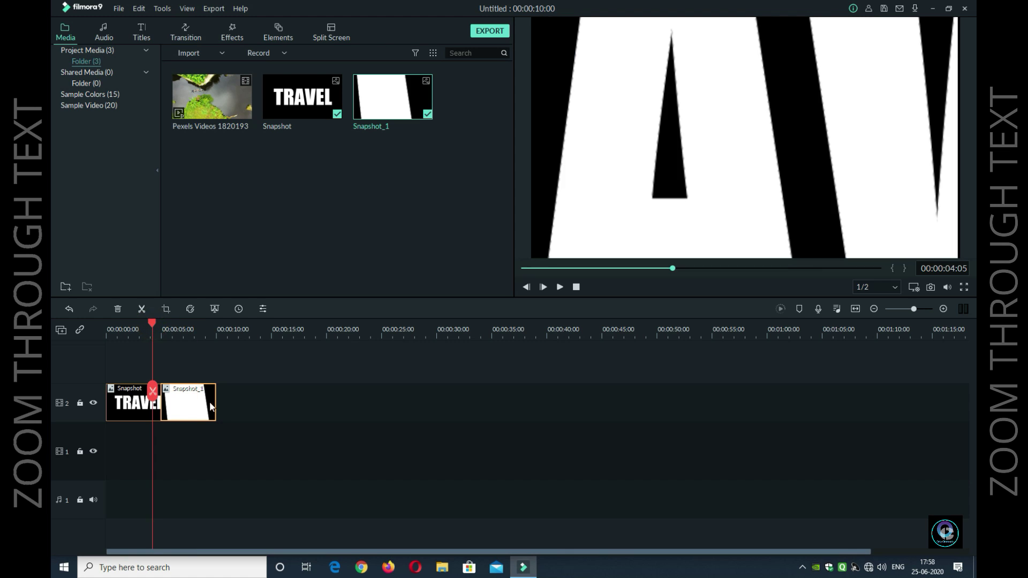
Change Snapshot_1's duration to five frames (00:00:00:05).
right_click(191, 405)
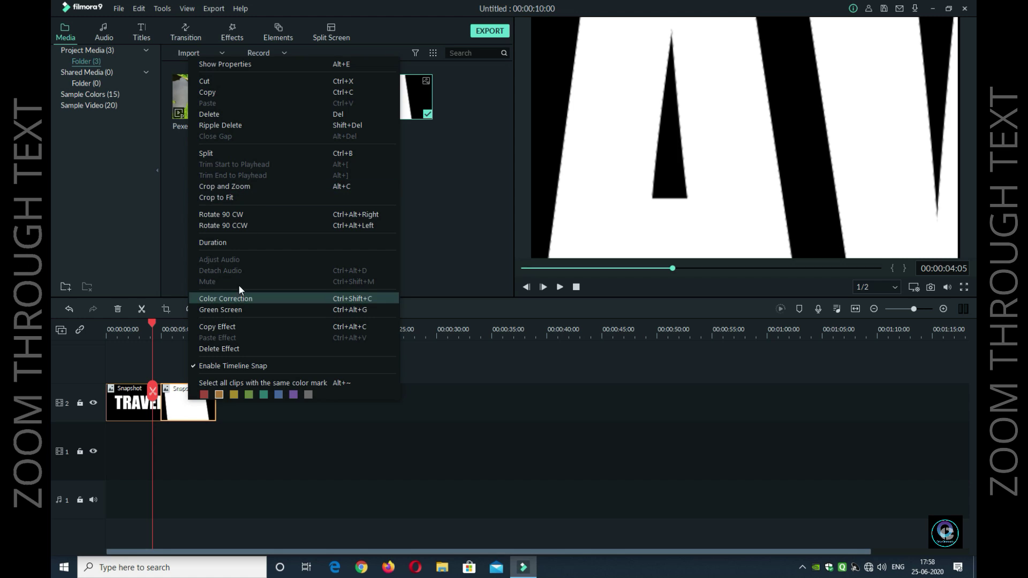
click(214, 242)
double_click(527, 240)
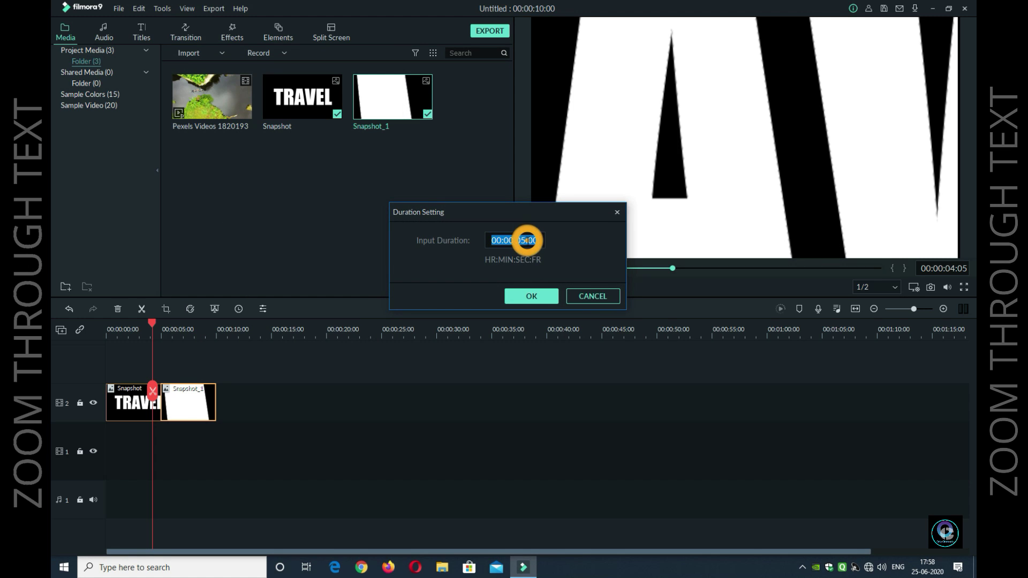
click(527, 240)
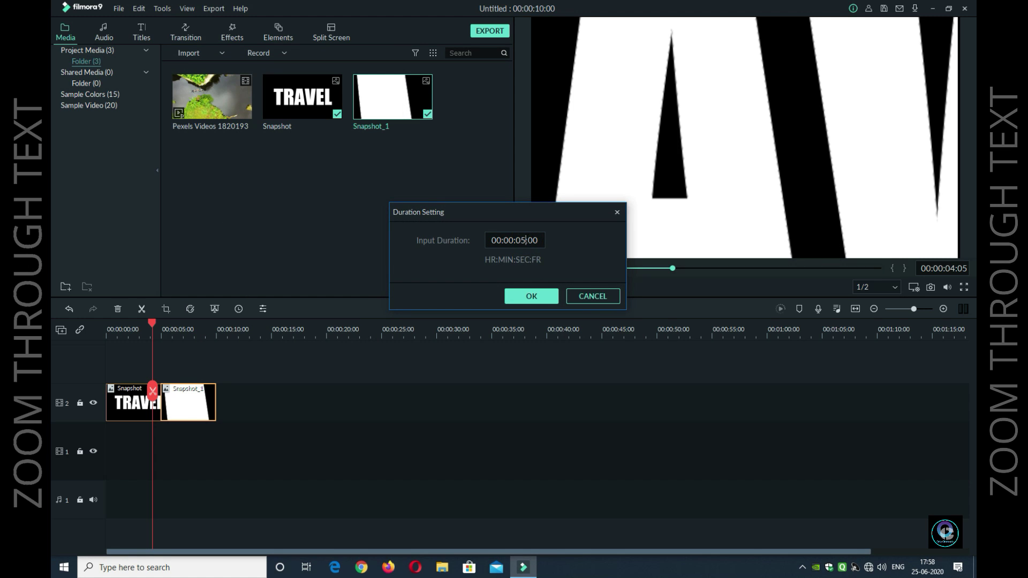
text(00:00:00:05)
key(Return)
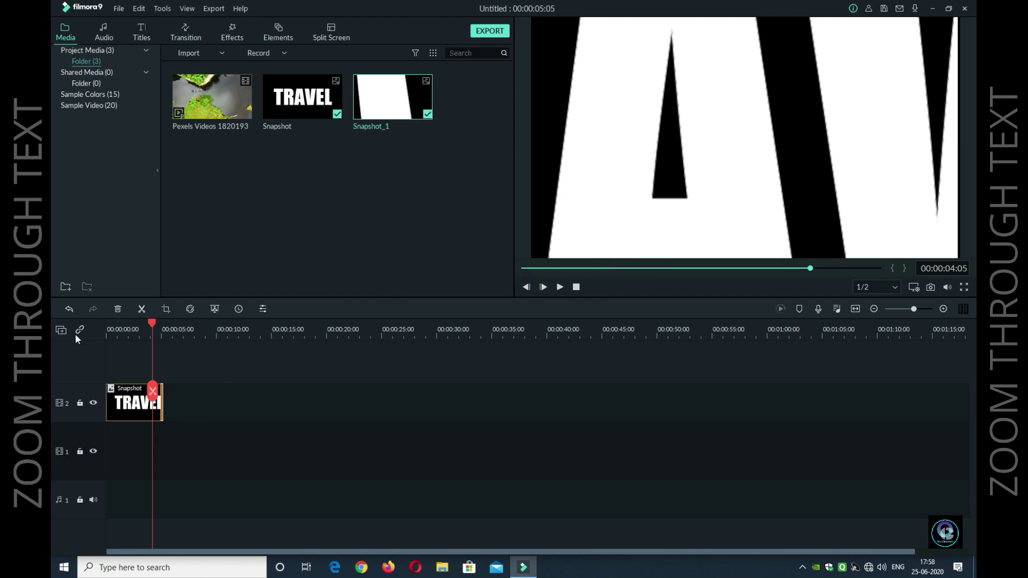
Review playback, then extend Snapshot_1 by one frame so the project runs 00:00:05:06.
click(855, 308)
click(558, 288)
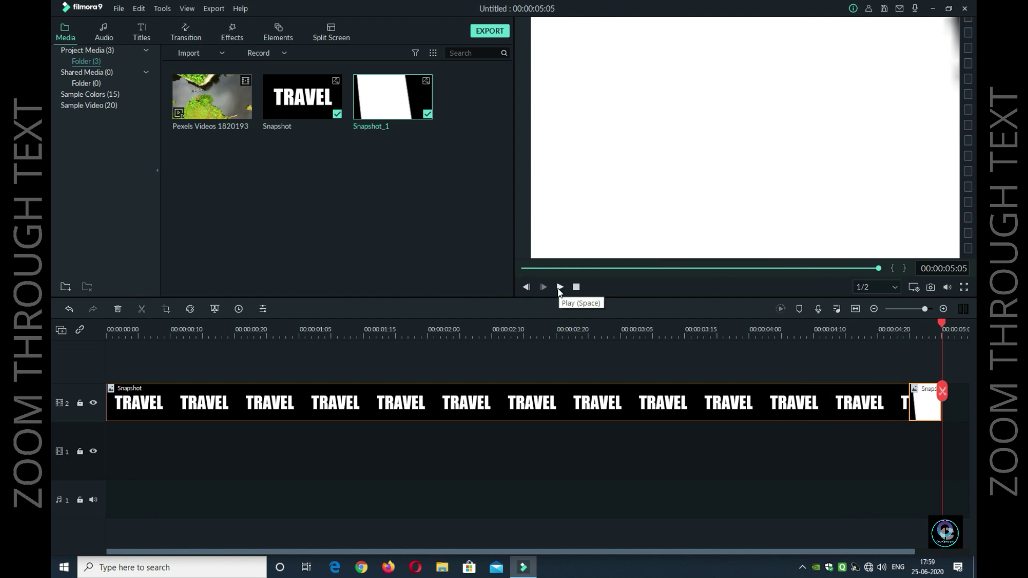
click(558, 290)
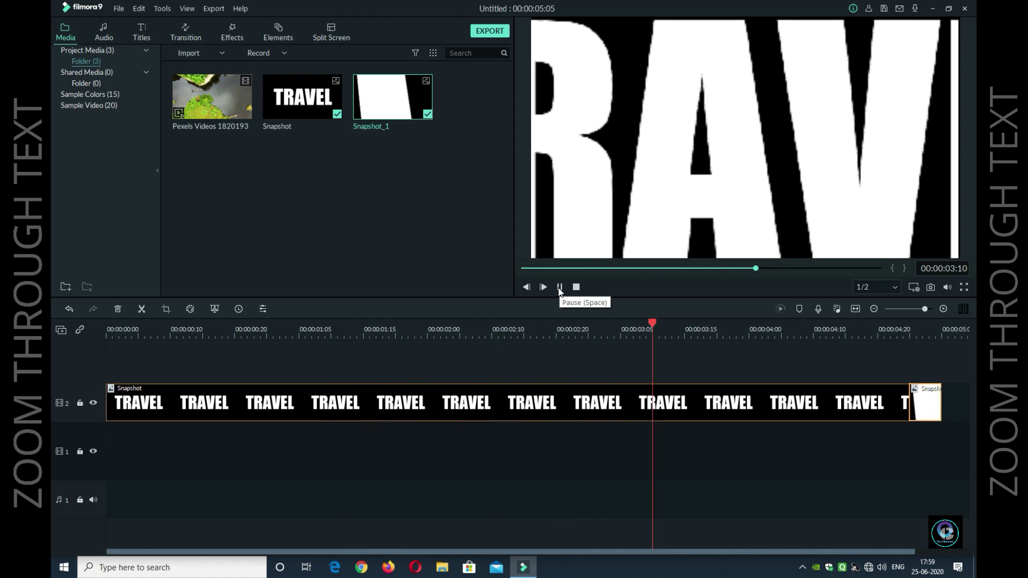
click(560, 289)
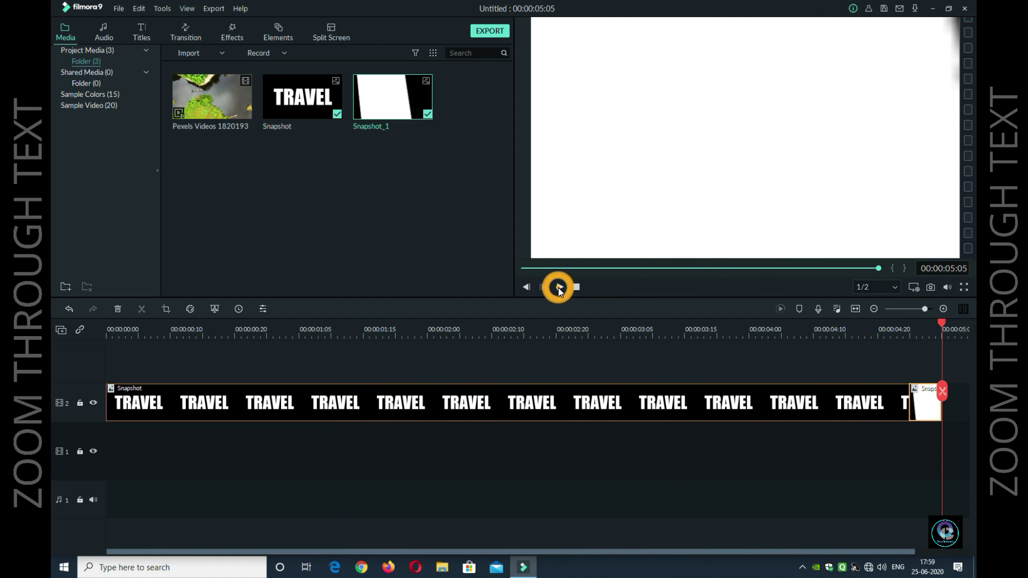
click(910, 338)
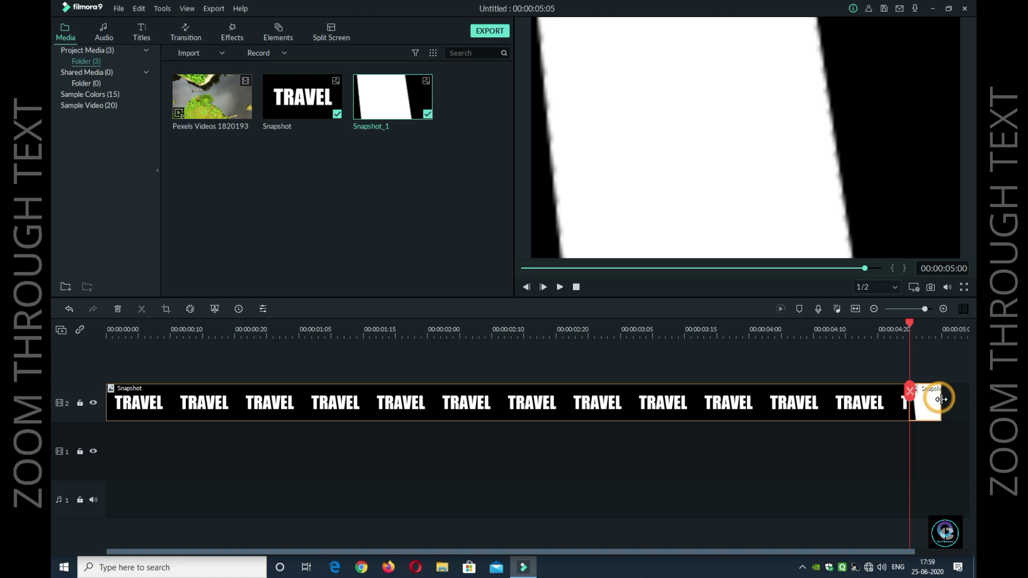
drag(942, 400, 946, 401)
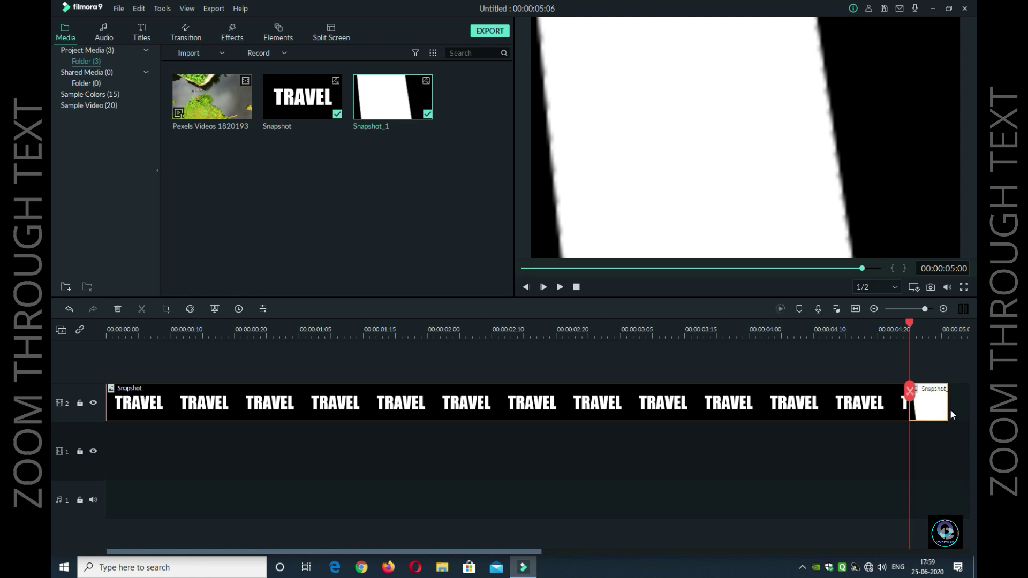
Replay the ending from about 00:00:04:14 and 00:00:03:24, then return to the start.
click(806, 327)
click(560, 286)
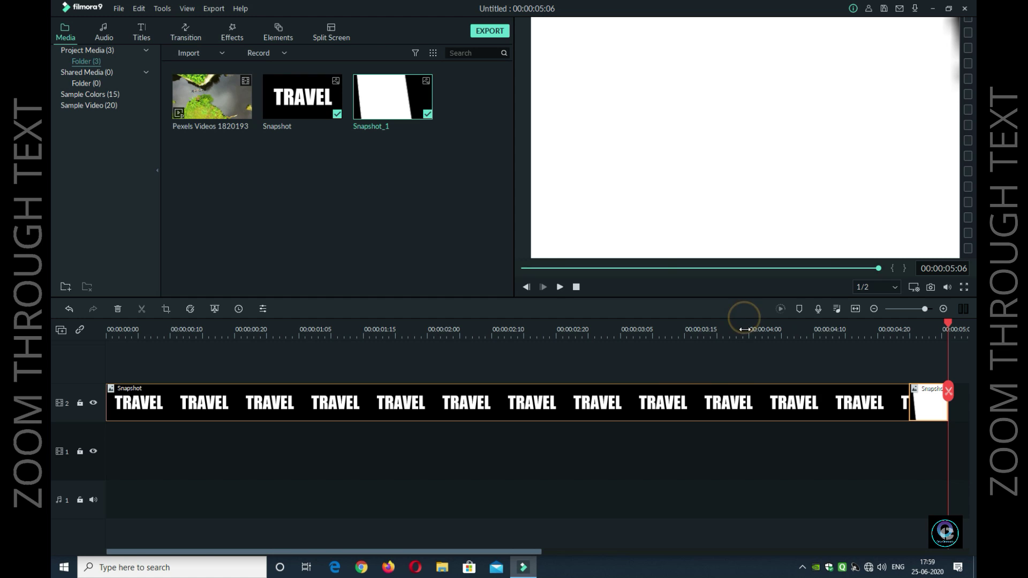
click(743, 329)
click(561, 287)
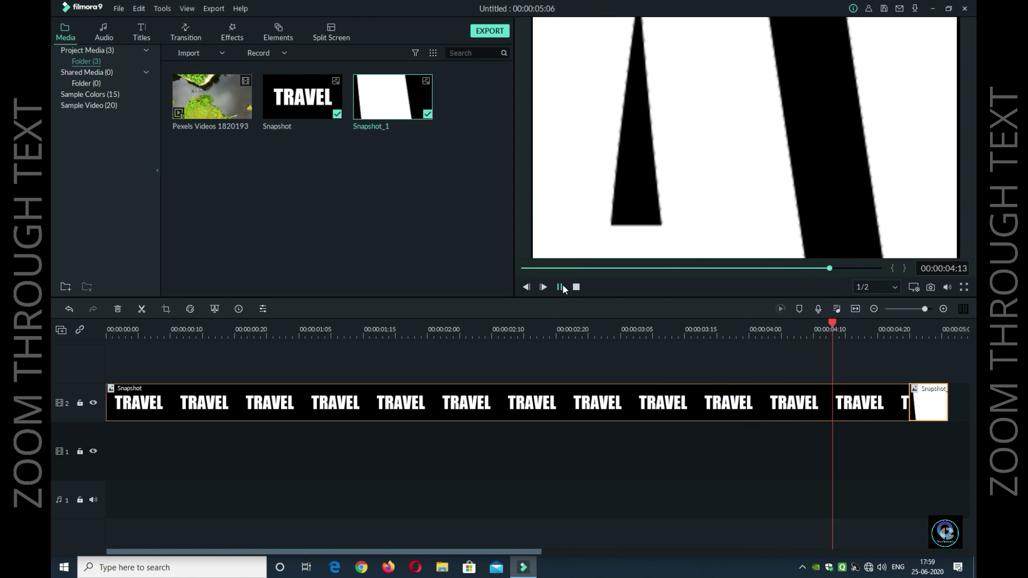
click(577, 288)
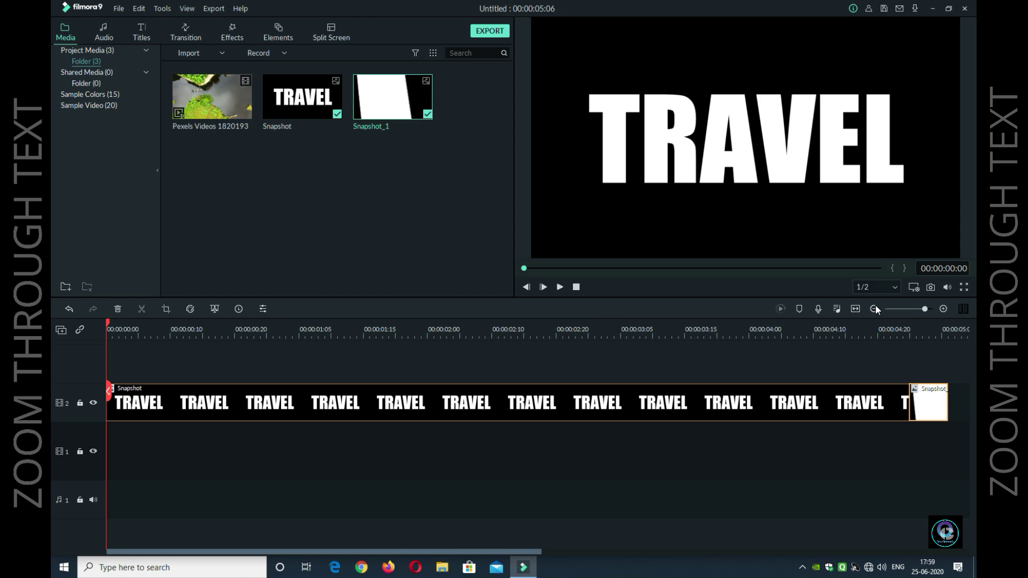
Place Pexels Videos 1820193 on track 1 beneath the TRAVEL title, answering the project-settings prompt.
click(875, 309)
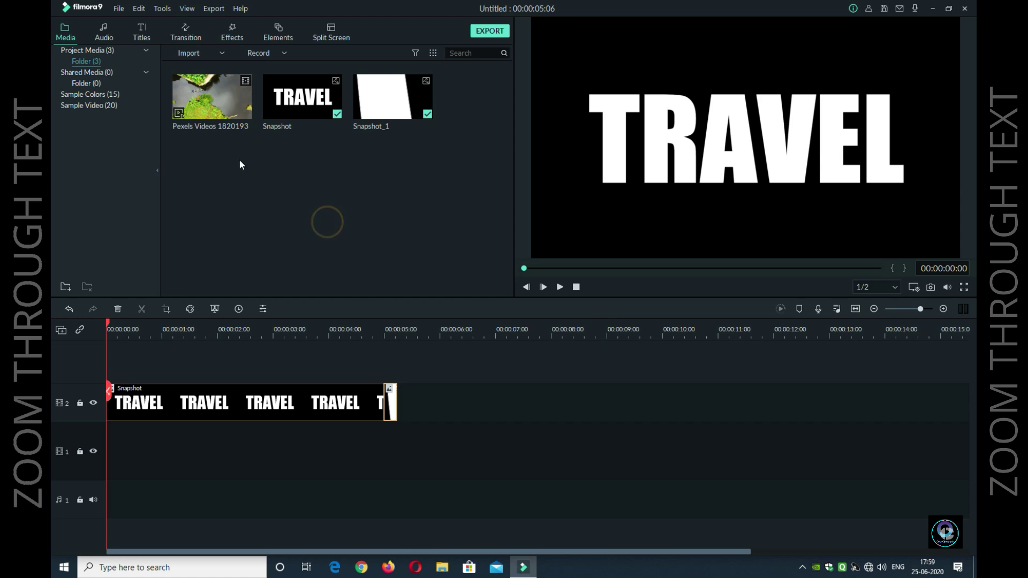
mouse_move(230, 104)
mouse_down()
mouse_move(225, 408)
mouse_move(106, 443)
mouse_up()
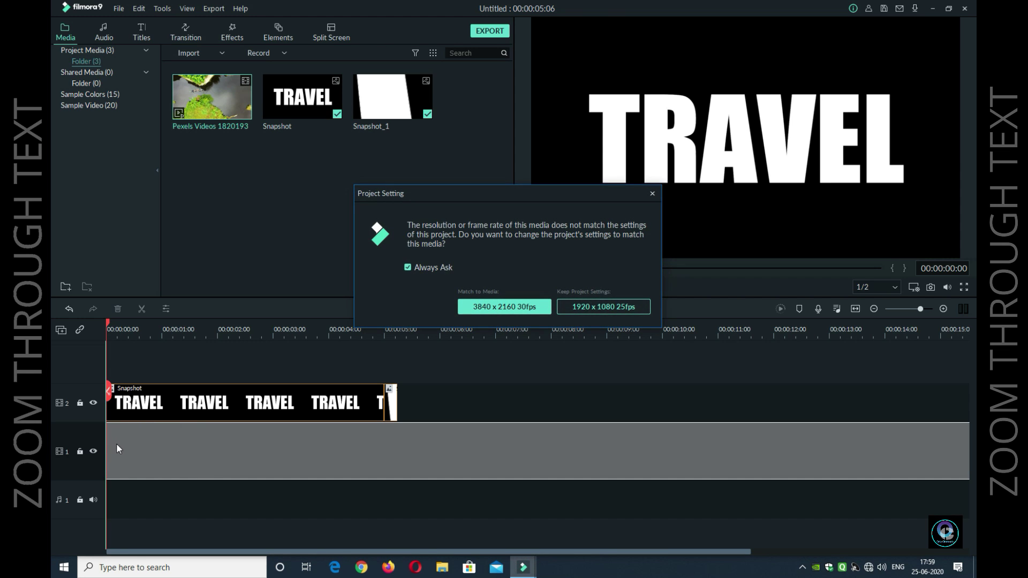
click(519, 308)
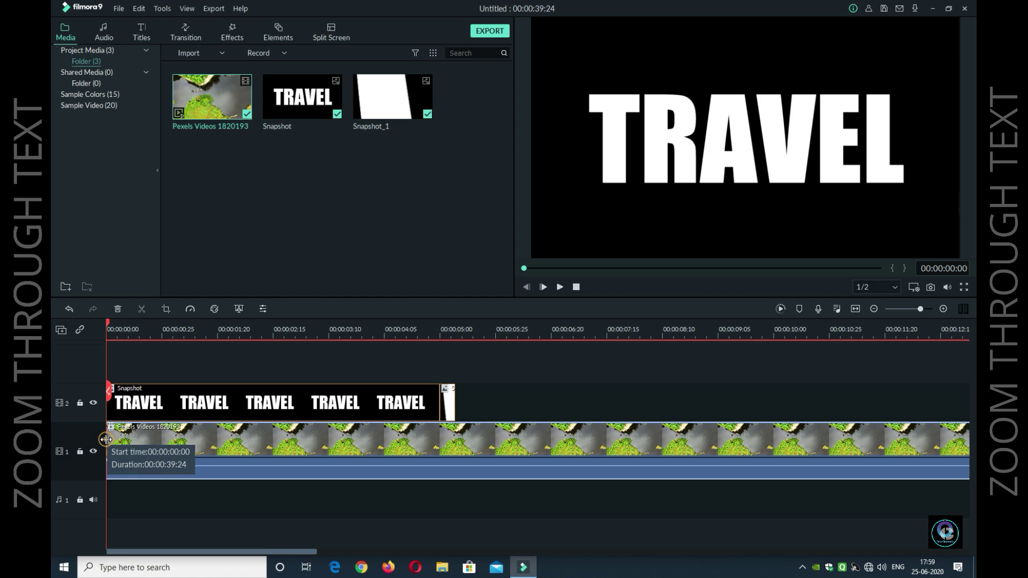
Preview the title zoom, trim the aerial clip's start, and select the TRAVEL title clip.
click(558, 287)
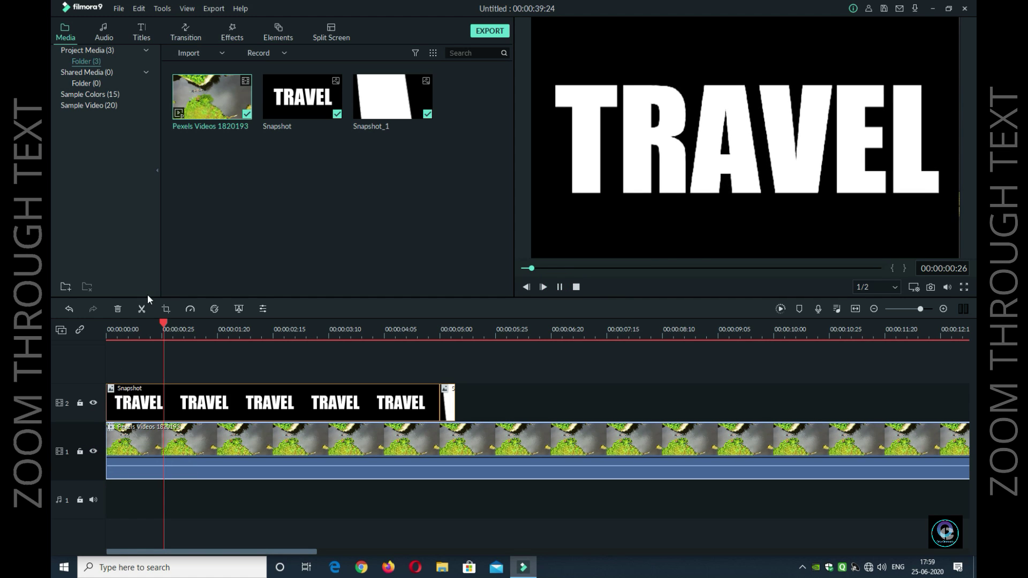
drag(167, 322, 82, 322)
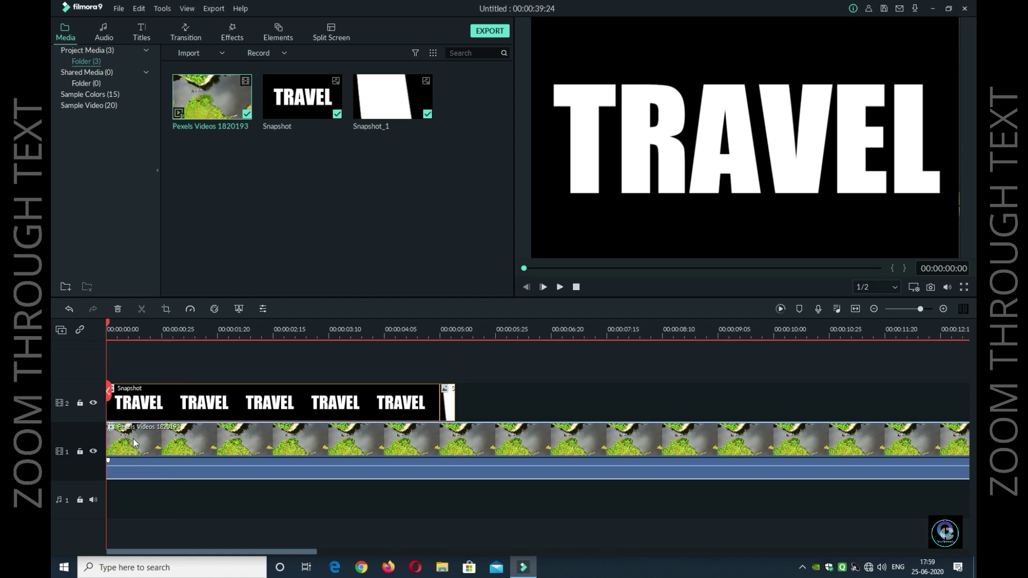
drag(110, 436, 207, 446)
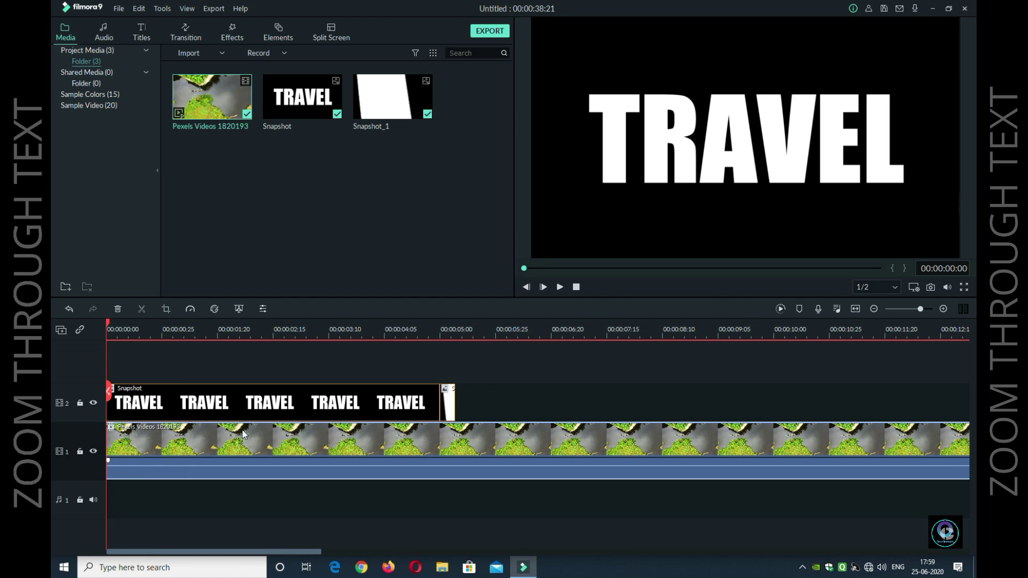
click(232, 397)
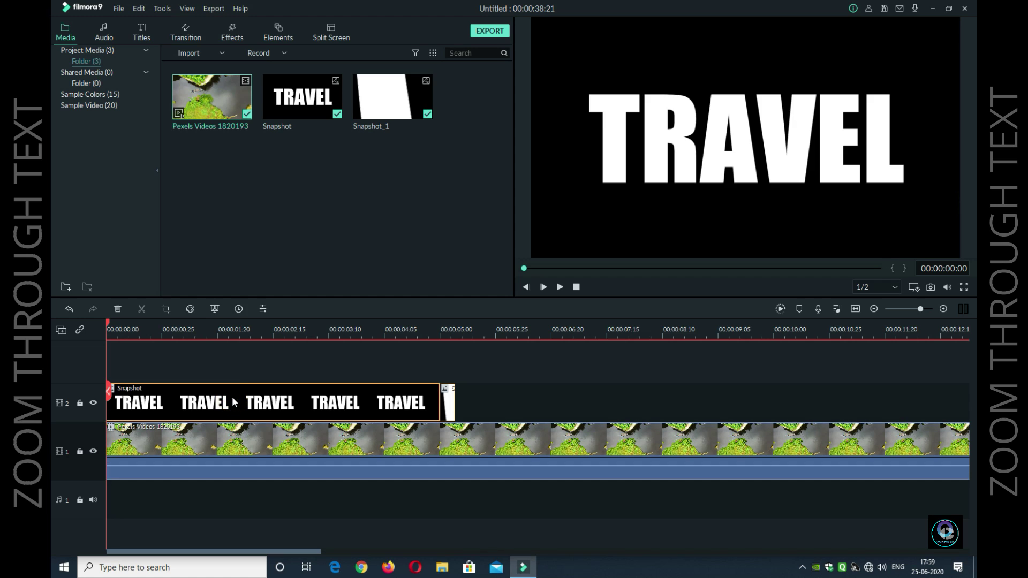
Set the Snapshot title clip's compositing blend mode to Multiply.
double_click(267, 402)
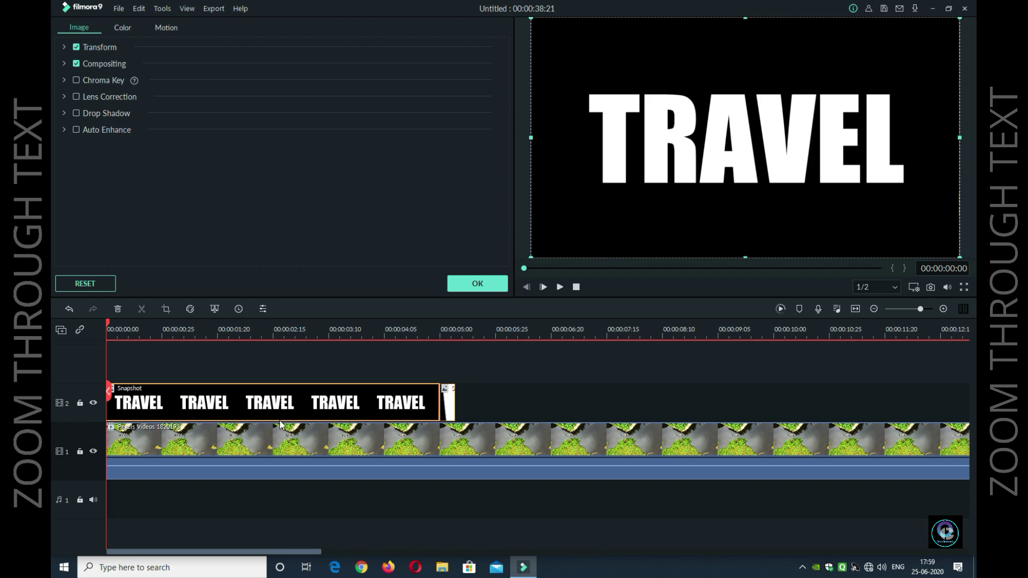
click(63, 63)
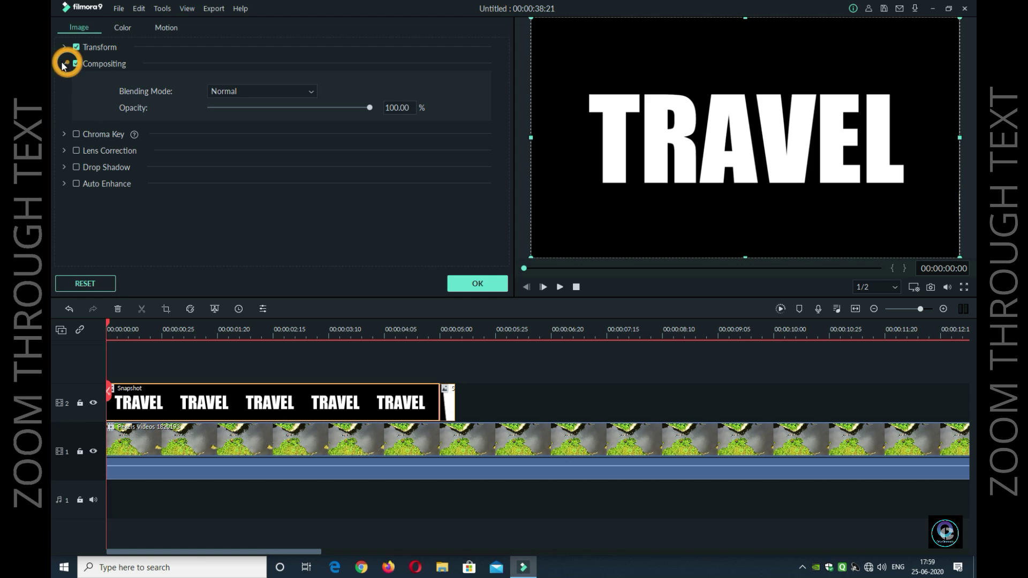
click(292, 91)
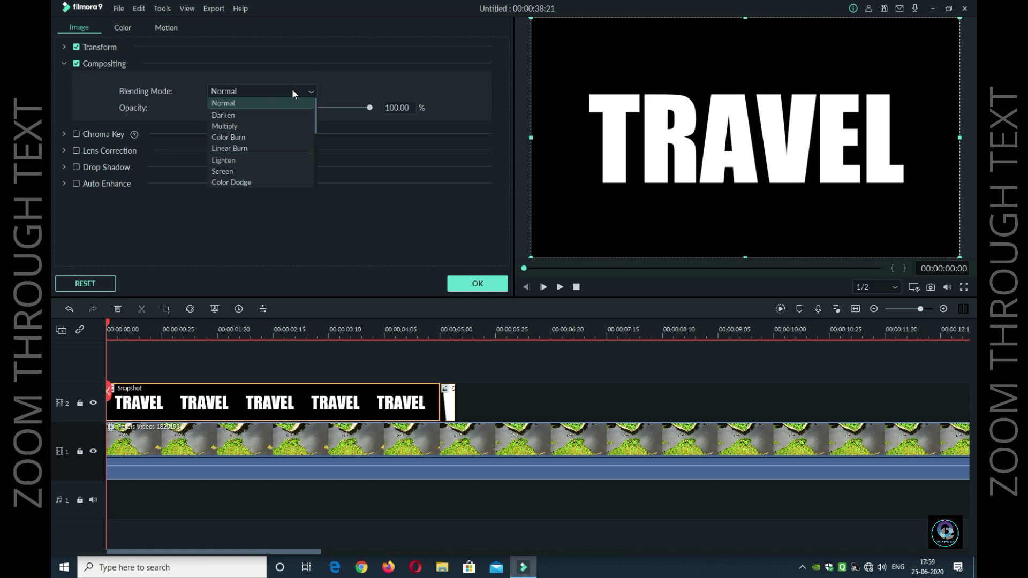
click(282, 127)
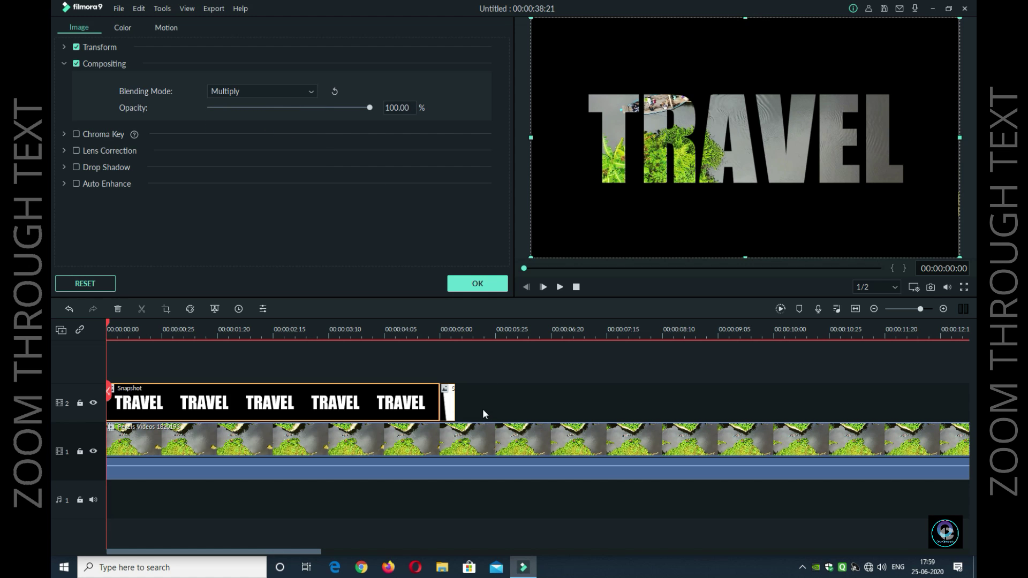
Give the white-shape Snapshot_1 clip Multiply blending too, then replay the result.
click(447, 400)
click(263, 92)
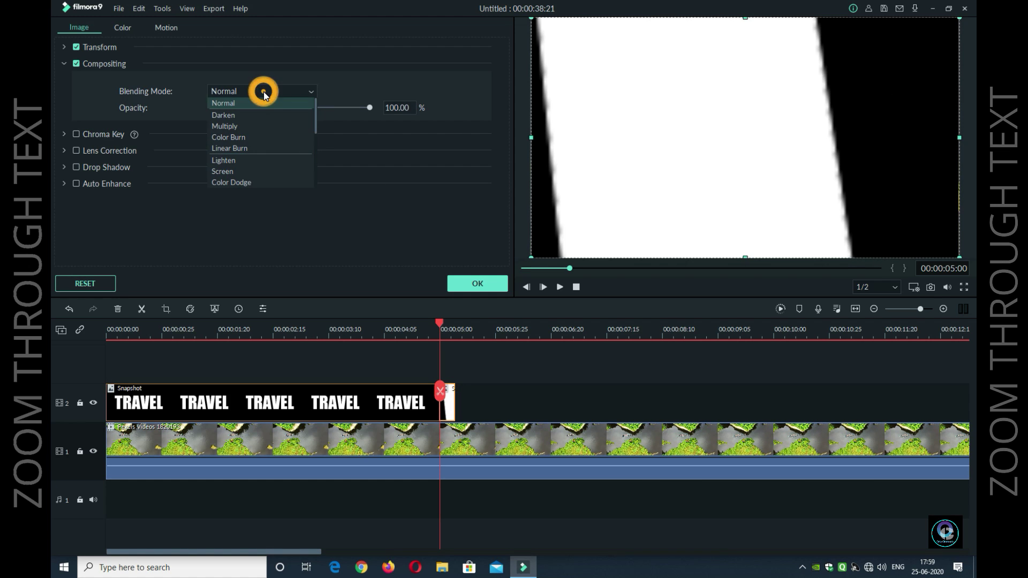
click(252, 126)
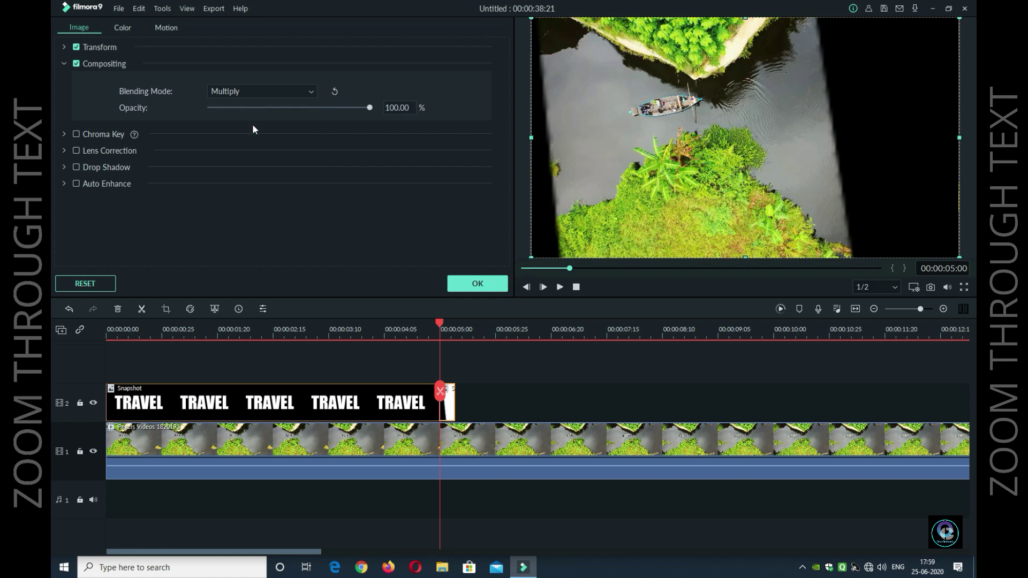
click(576, 287)
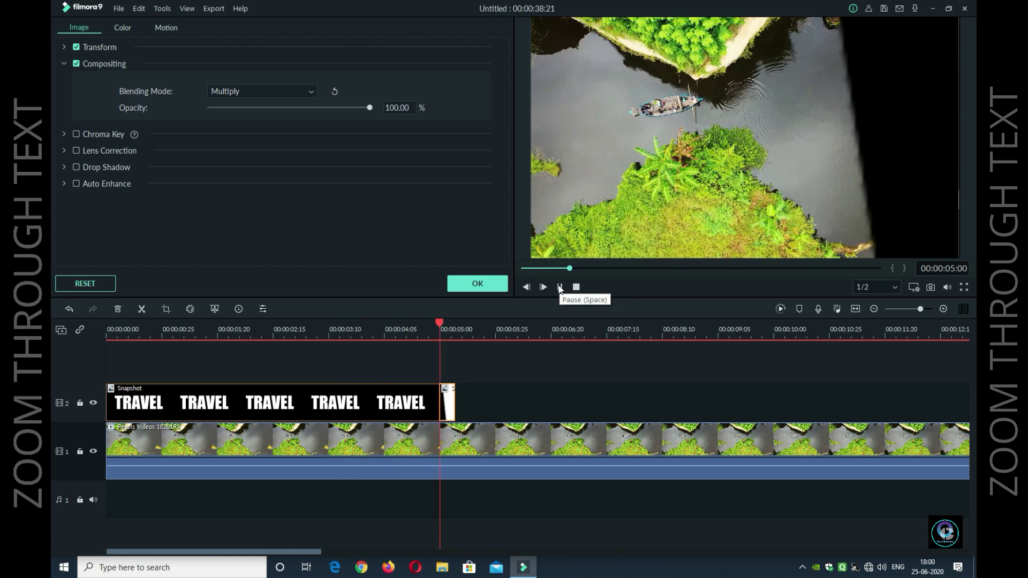
Close the clip settings and ripple-delete the aerial video from track 1.
click(490, 288)
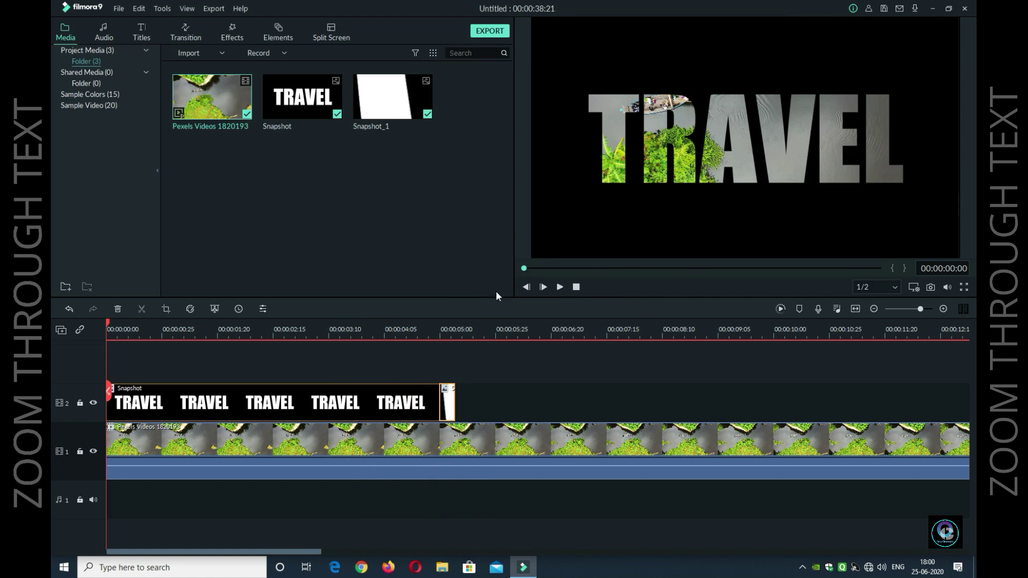
click(574, 447)
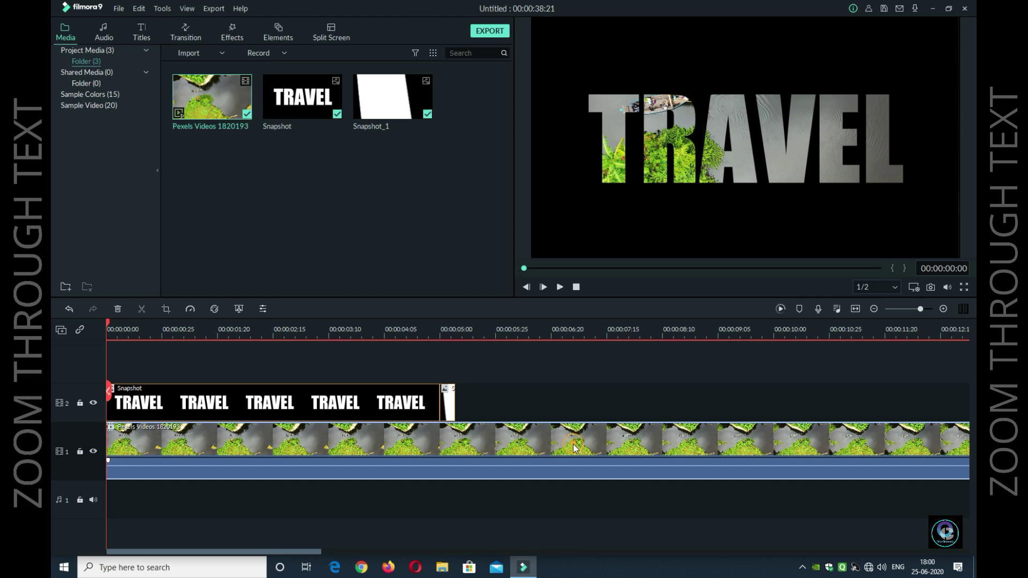
right_click(569, 442)
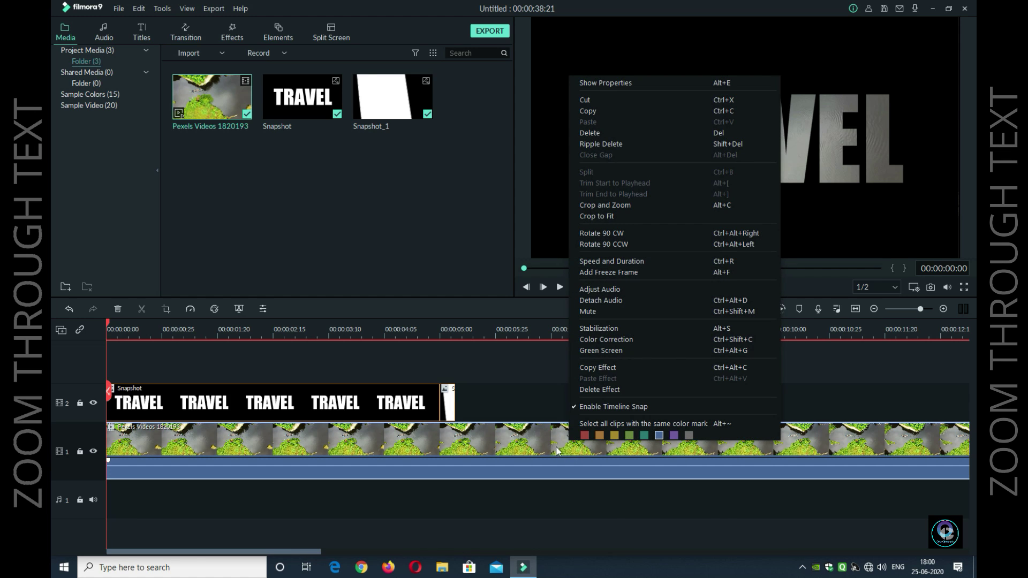
click(614, 143)
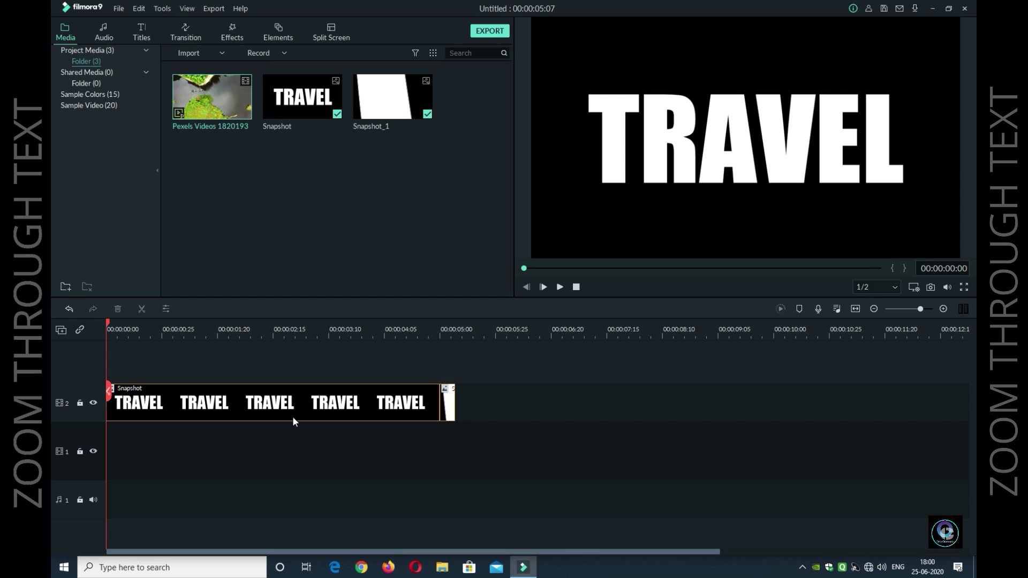
Set the MP4 export frame rate to 60 fps.
click(473, 399)
click(484, 34)
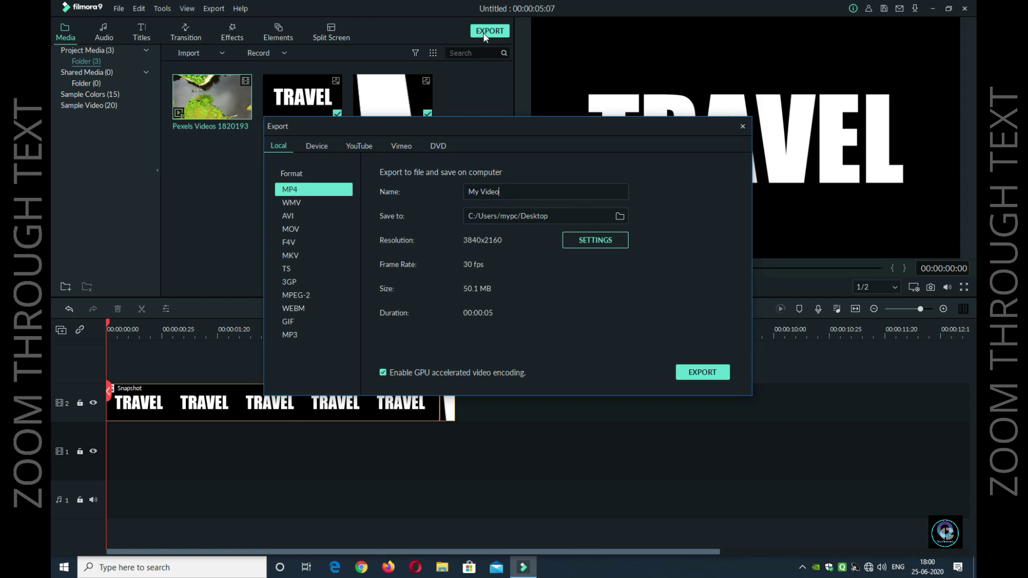
click(606, 239)
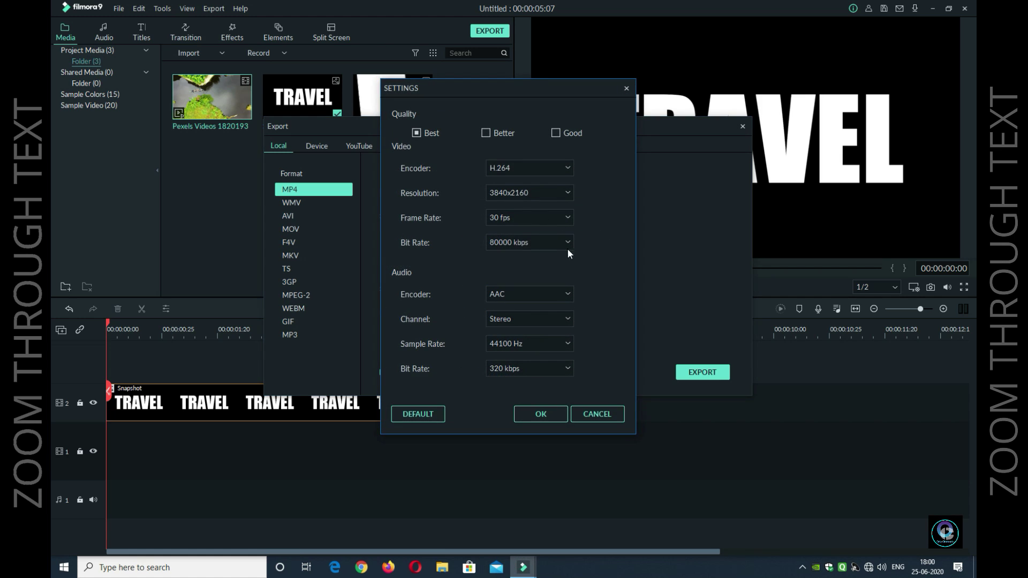
click(535, 215)
click(514, 314)
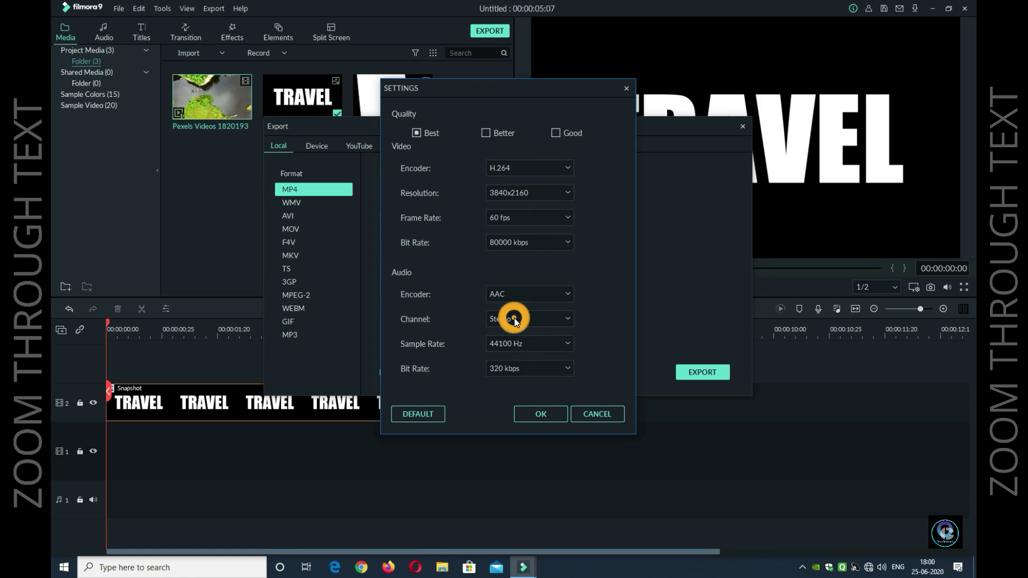
click(553, 413)
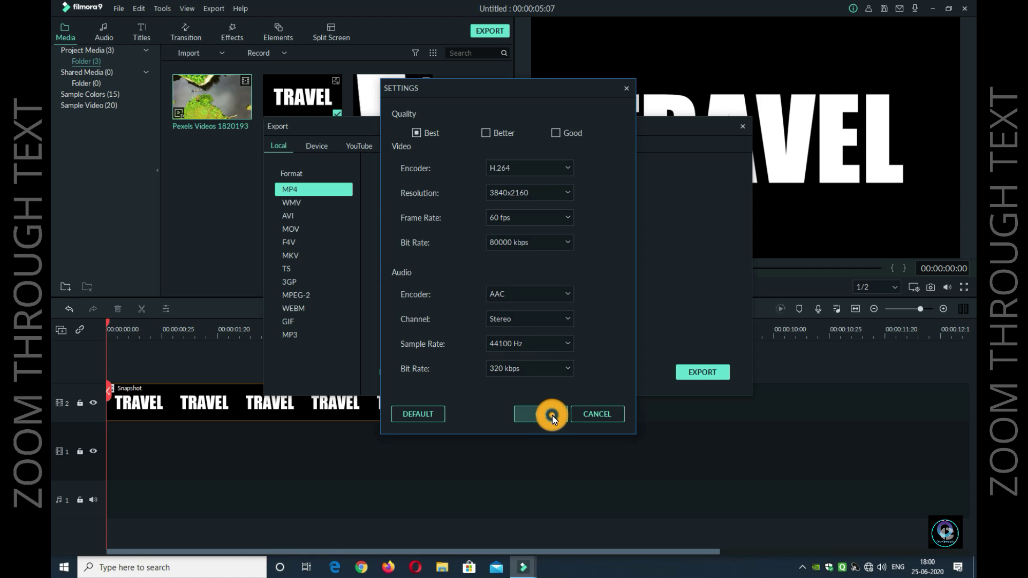
Export My Video.mp4 to the desktop and close the export window.
click(685, 366)
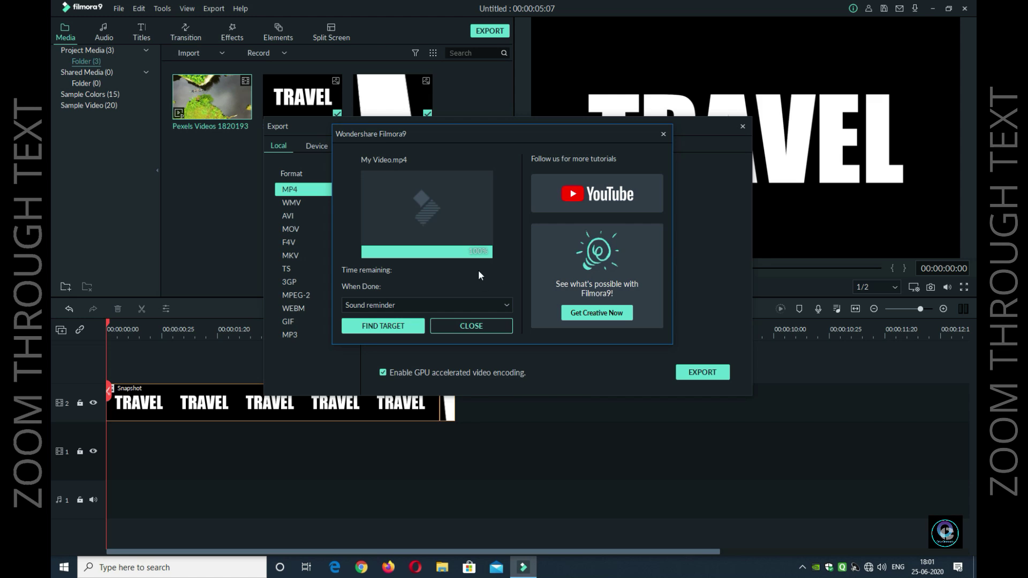
click(473, 326)
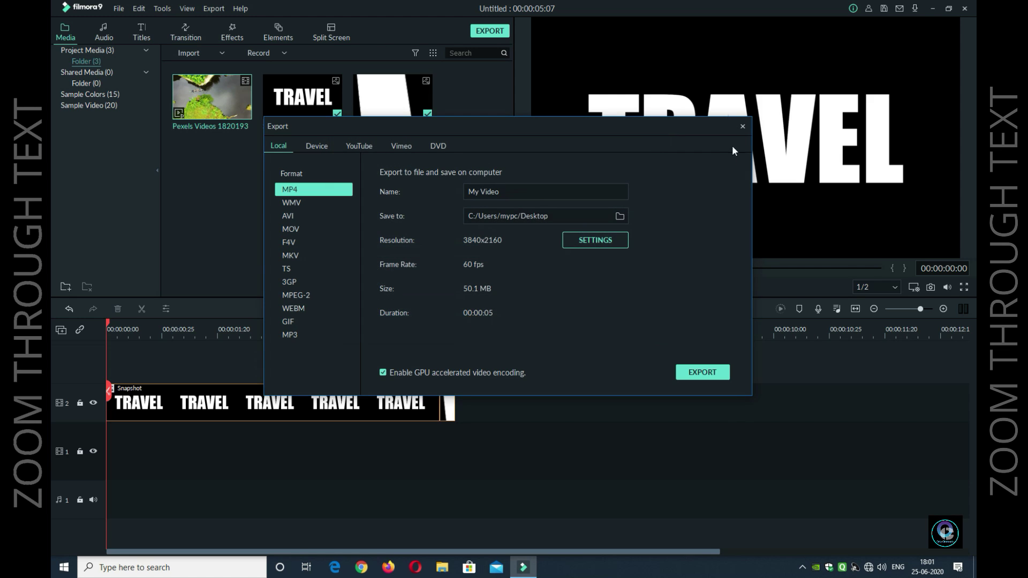
click(739, 127)
Import My Video from the Desktop into the media library, accepting proxy creation.
right_click(359, 172)
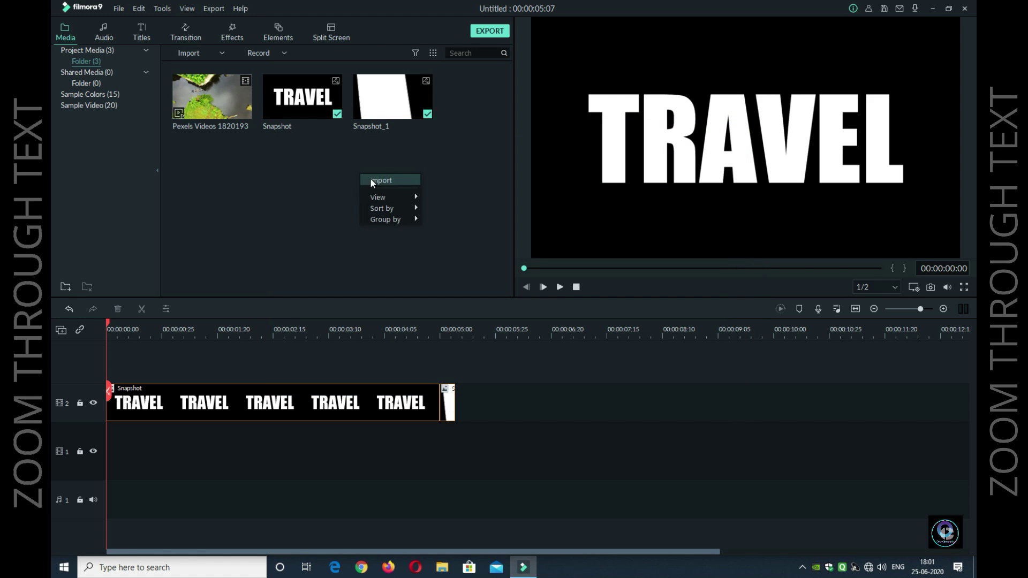
click(370, 178)
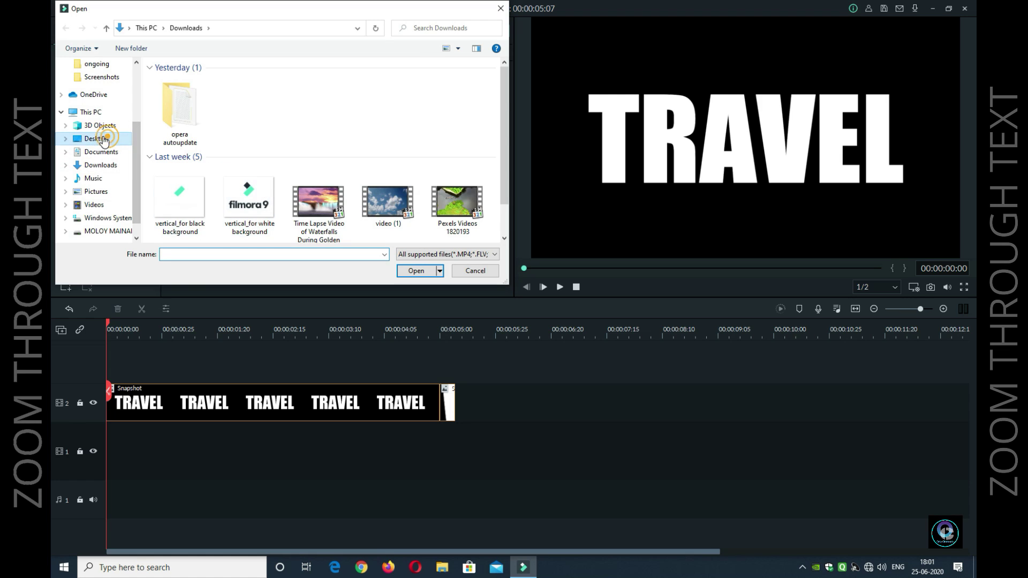
click(96, 139)
double_click(225, 129)
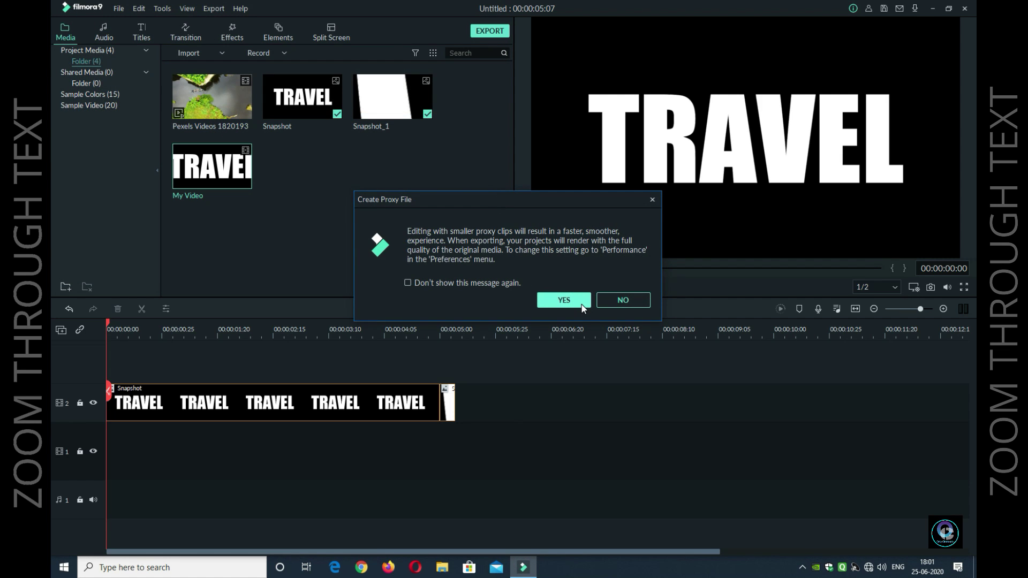
click(581, 306)
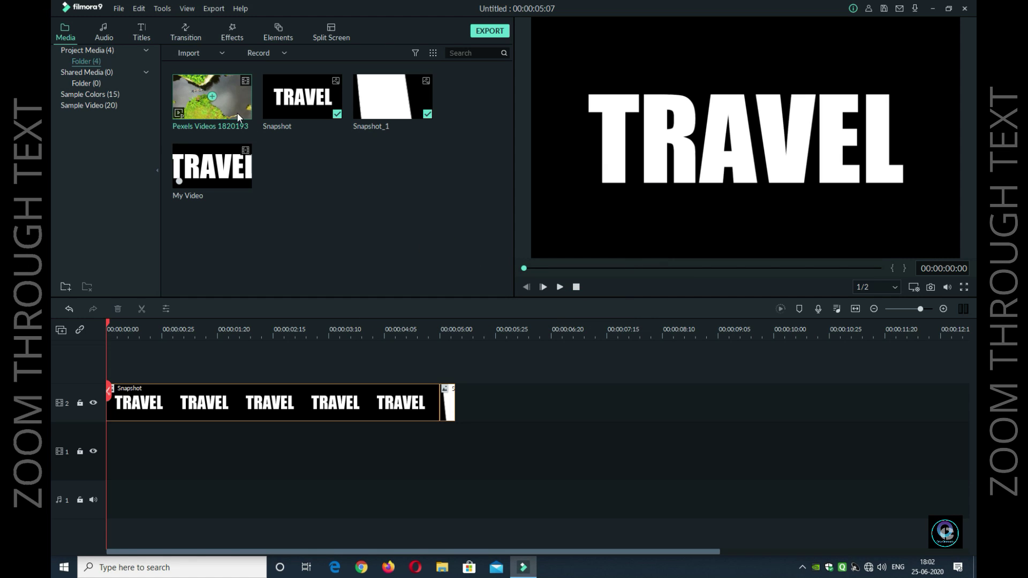
Place the Pexels aerial clip on track 1 and trim its opening.
mouse_move(237, 114)
mouse_down()
mouse_move(124, 490)
mouse_move(103, 489)
mouse_up()
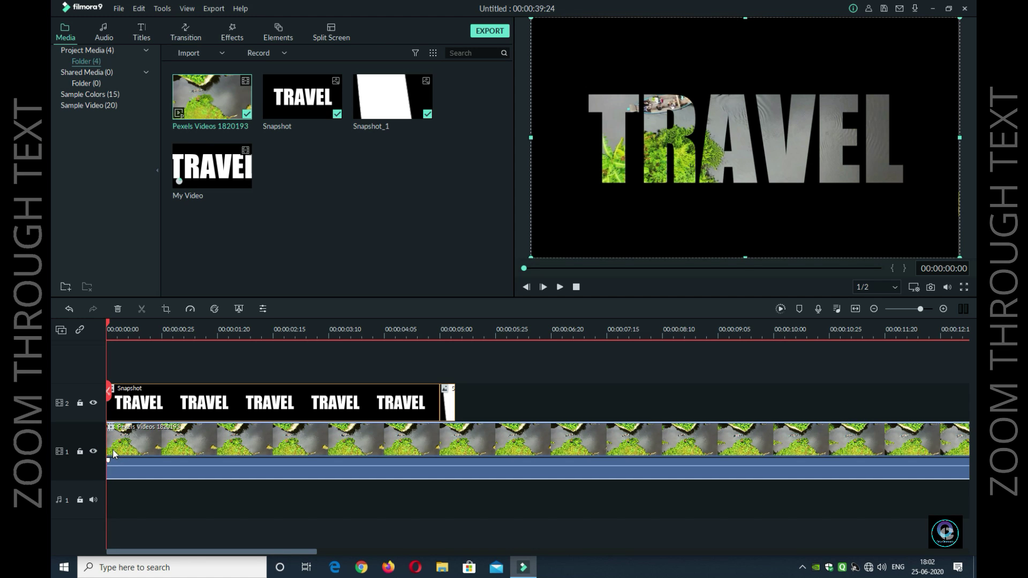
drag(108, 455, 176, 447)
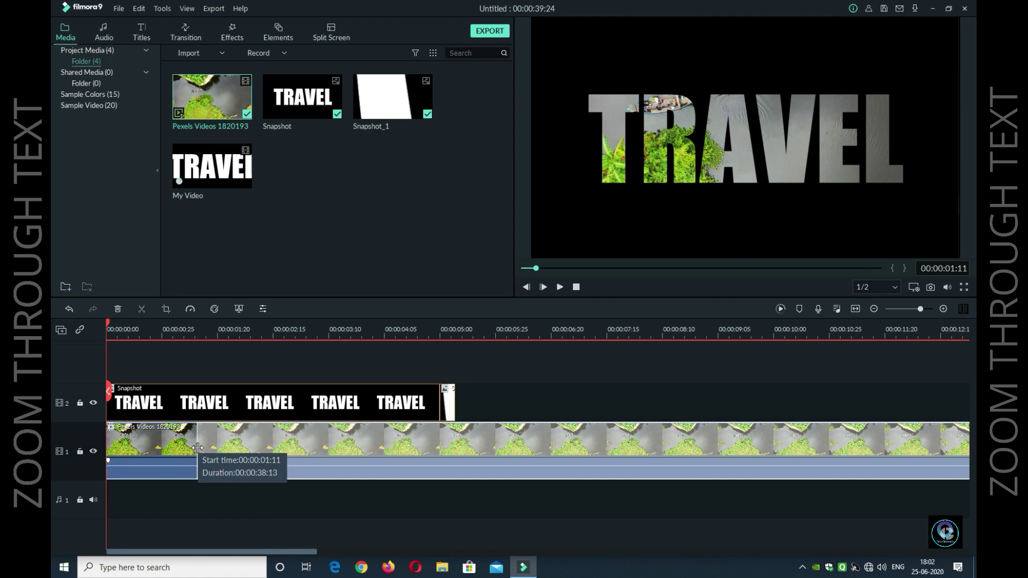
drag(197, 448, 199, 448)
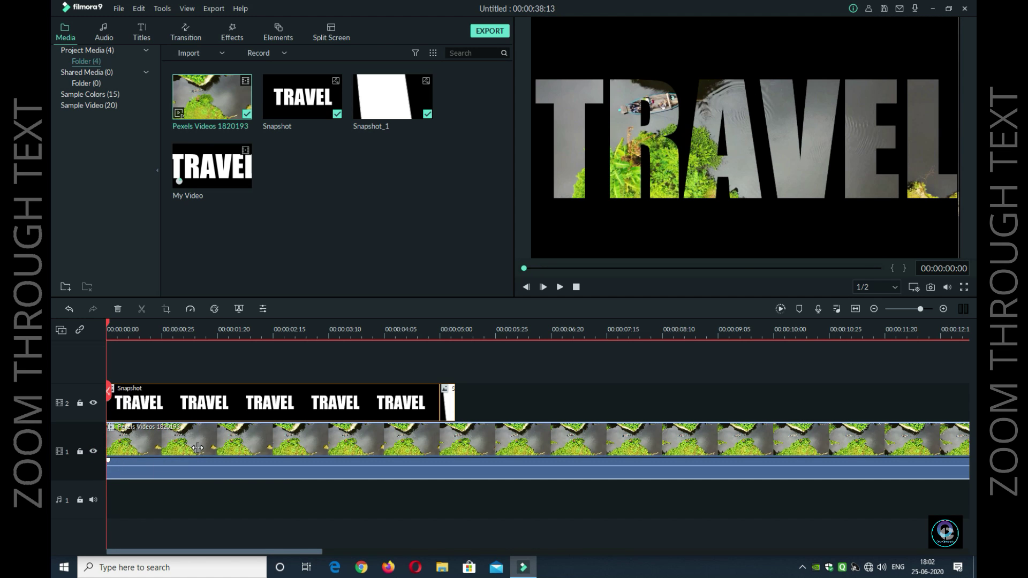
Preview the composited video from partway in, then zoom the timeline out.
click(420, 328)
click(373, 329)
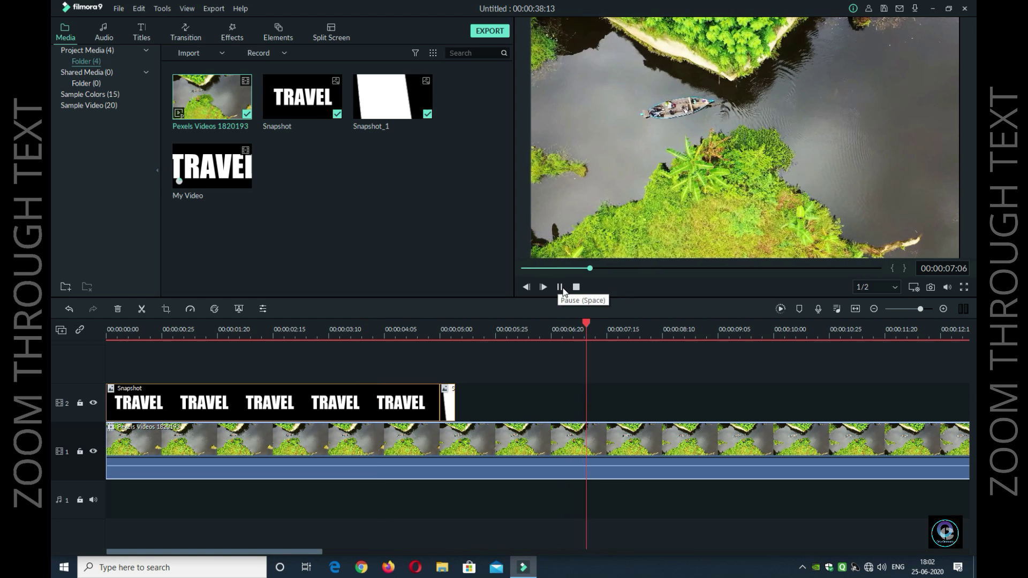
click(561, 287)
click(873, 310)
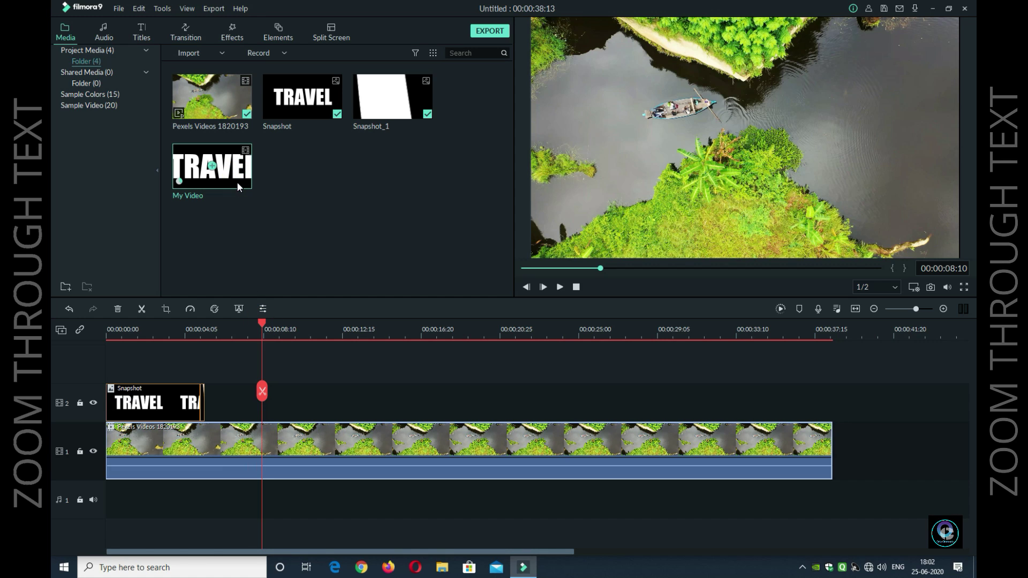
Put My Video on track 2 at the playhead and set its speed to Reverse, declining the proxy.
mouse_move(237, 181)
mouse_down()
mouse_move(320, 413)
mouse_move(263, 420)
mouse_up()
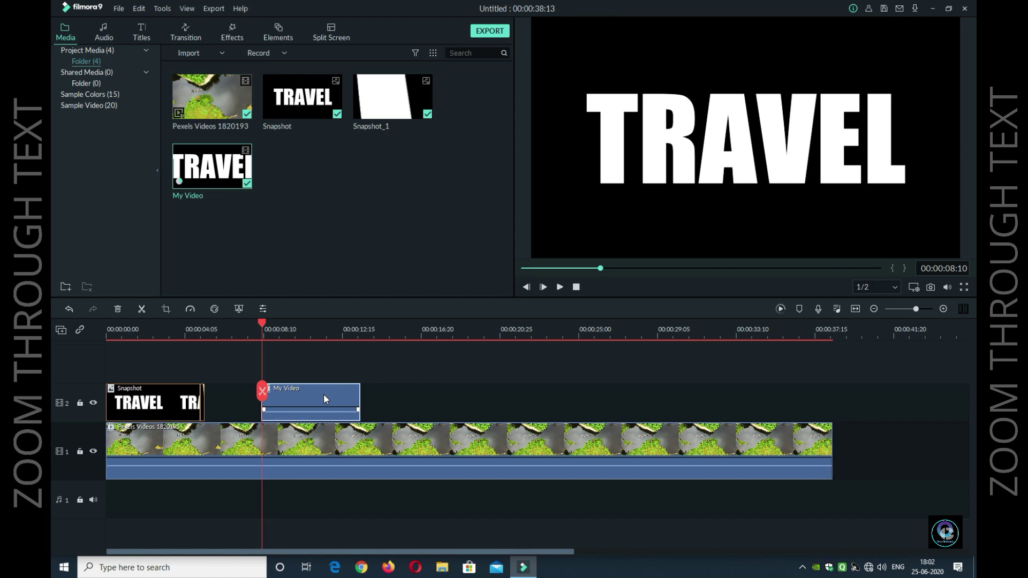
click(192, 311)
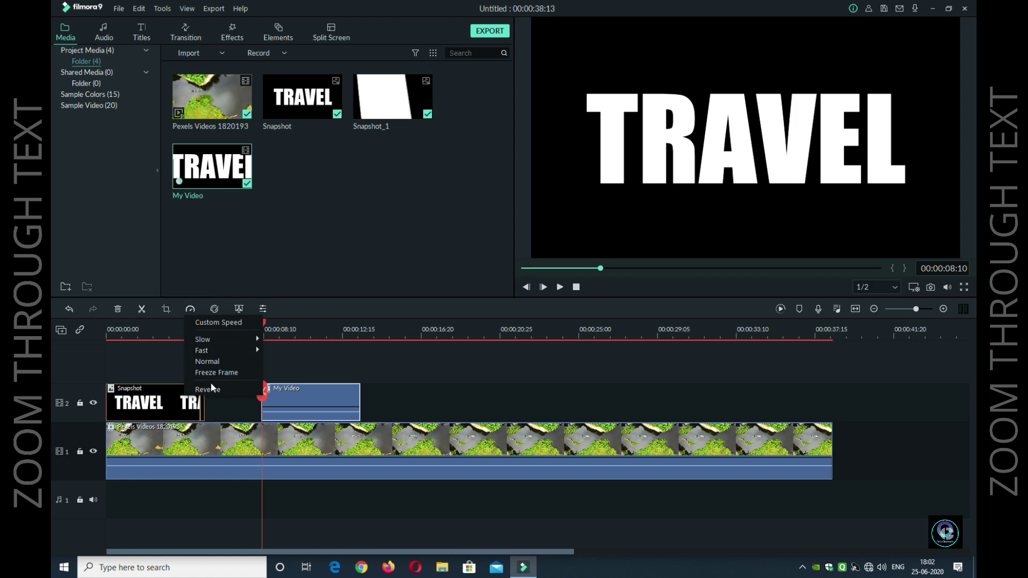
click(229, 389)
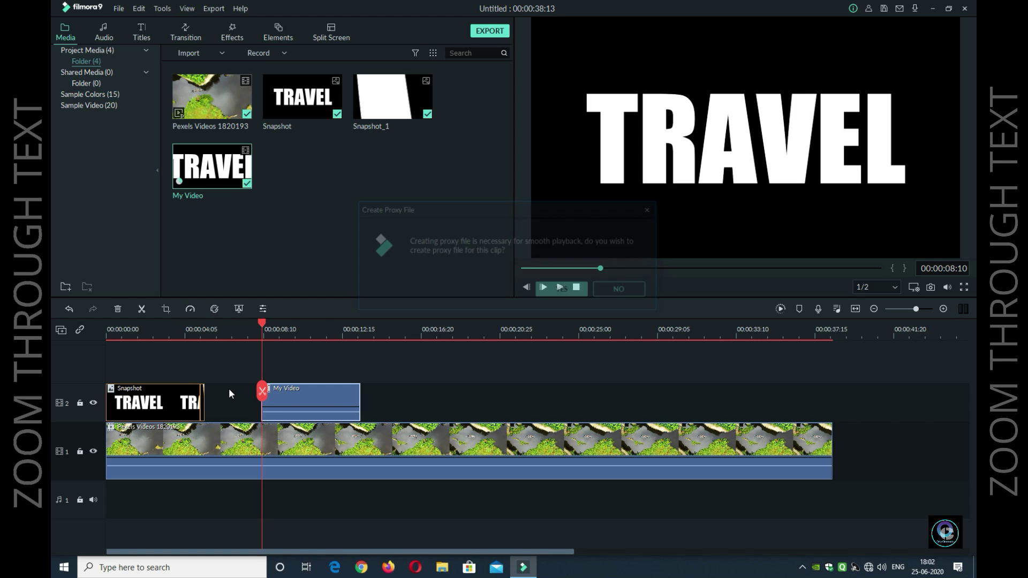
click(570, 290)
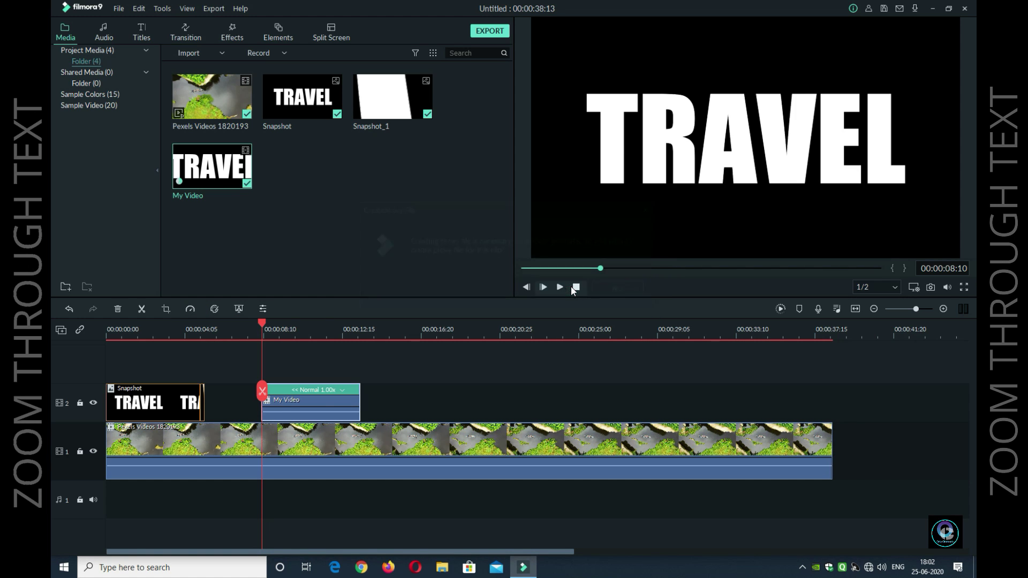
click(291, 336)
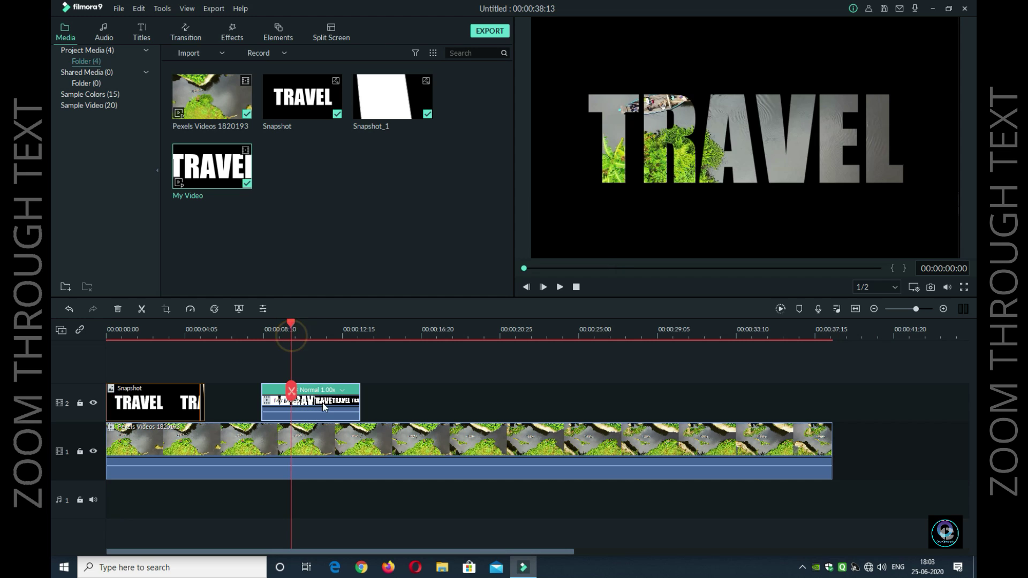
Set the reversed My Video clip's blend mode to Multiply.
double_click(334, 402)
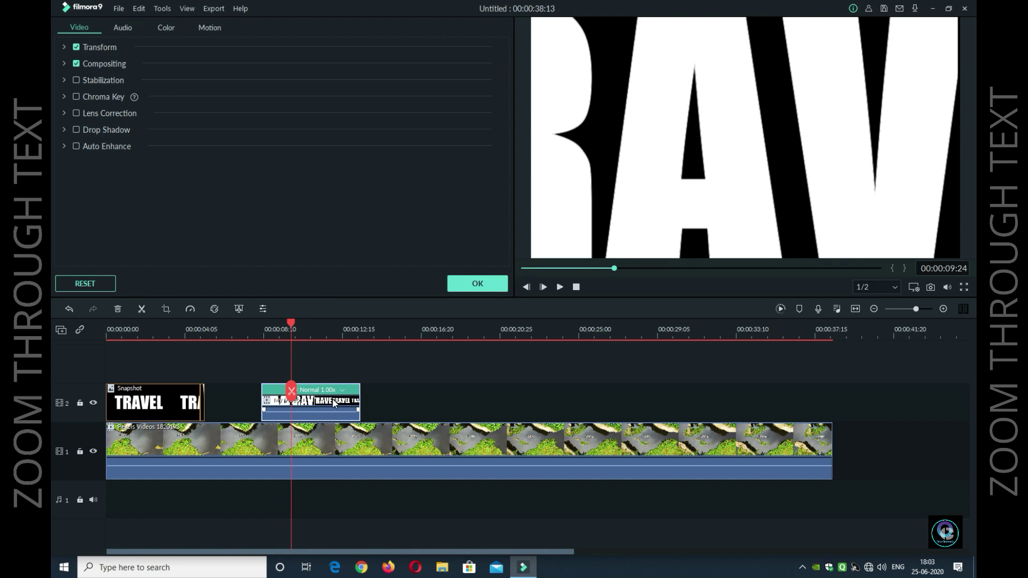
click(64, 65)
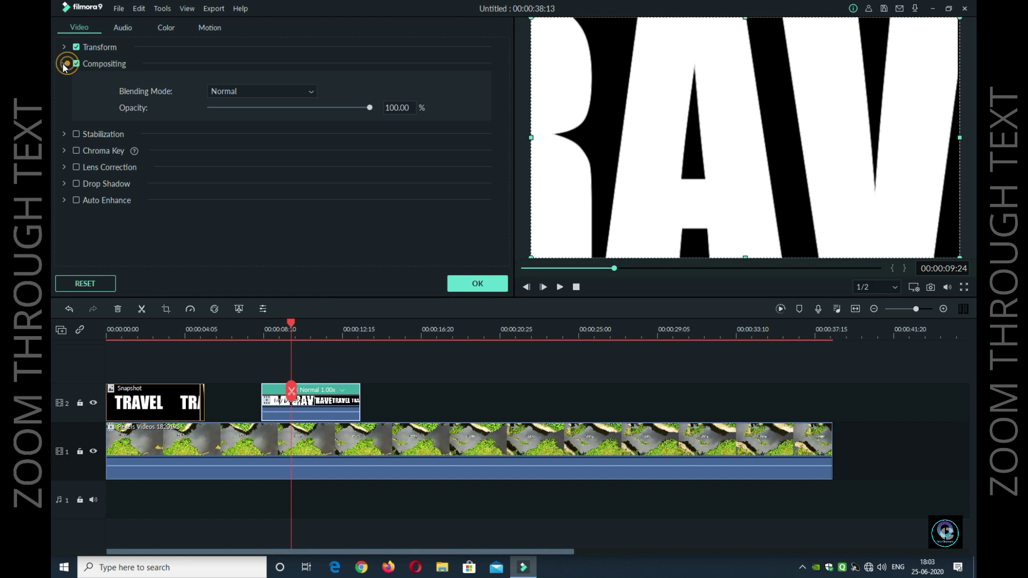
click(290, 91)
click(272, 127)
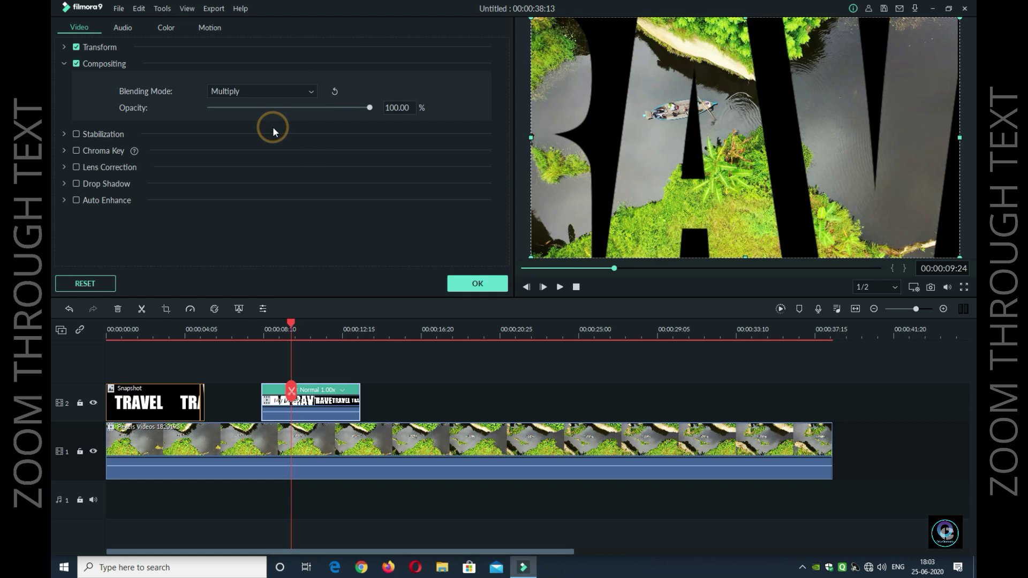
Play the project from the start to review it, then confirm the clip settings with OK.
click(576, 287)
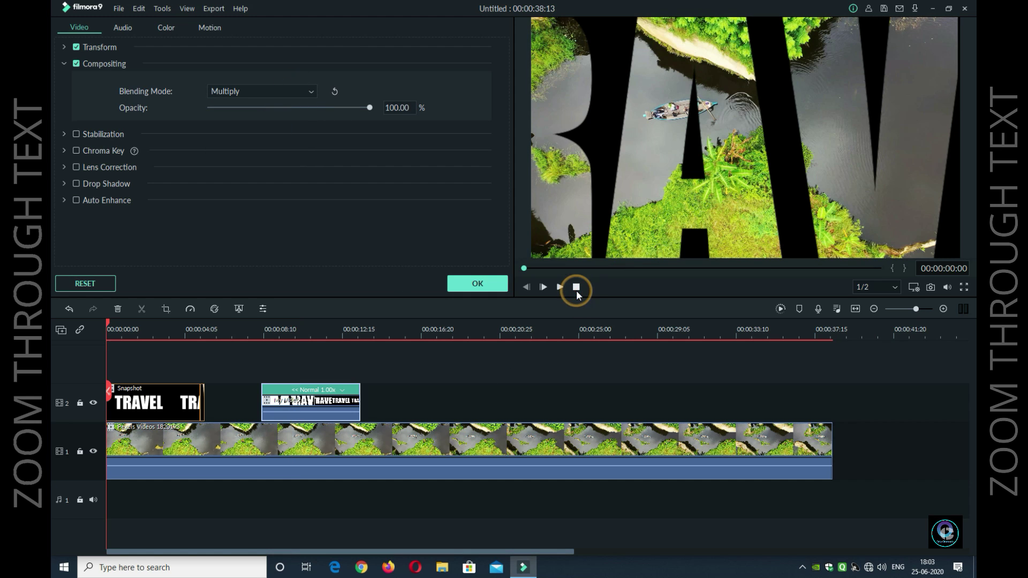
click(561, 286)
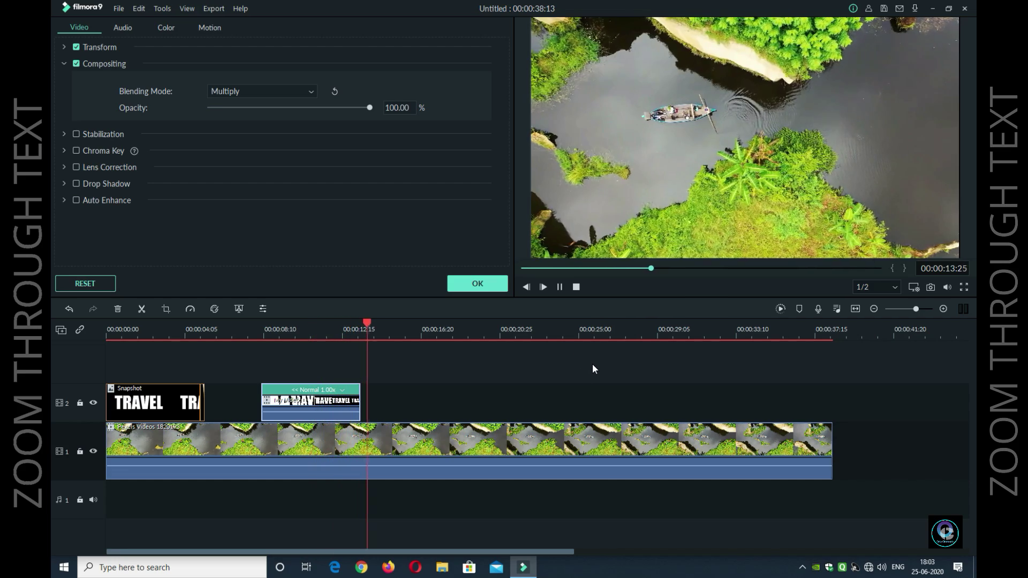
click(561, 287)
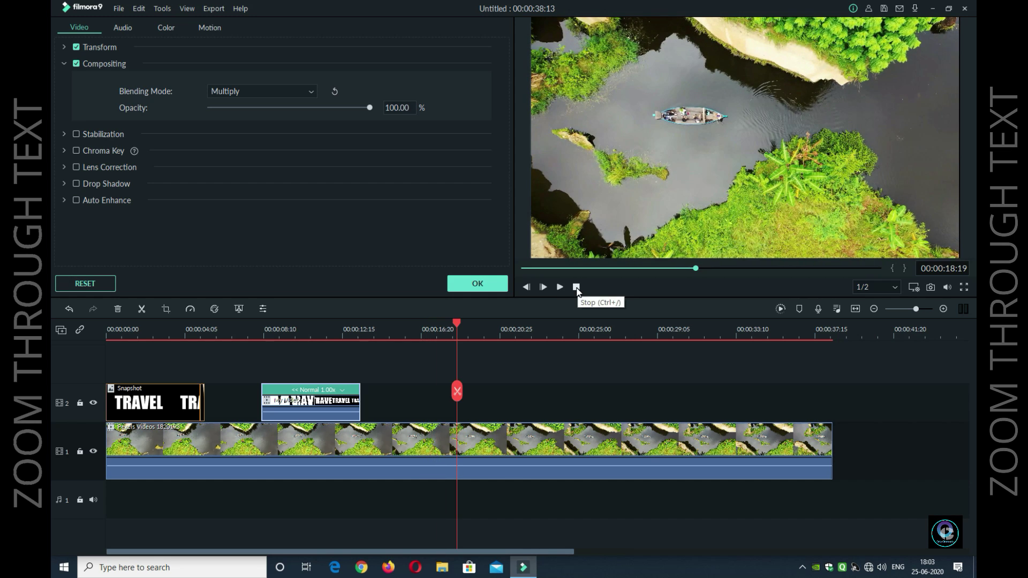
click(320, 400)
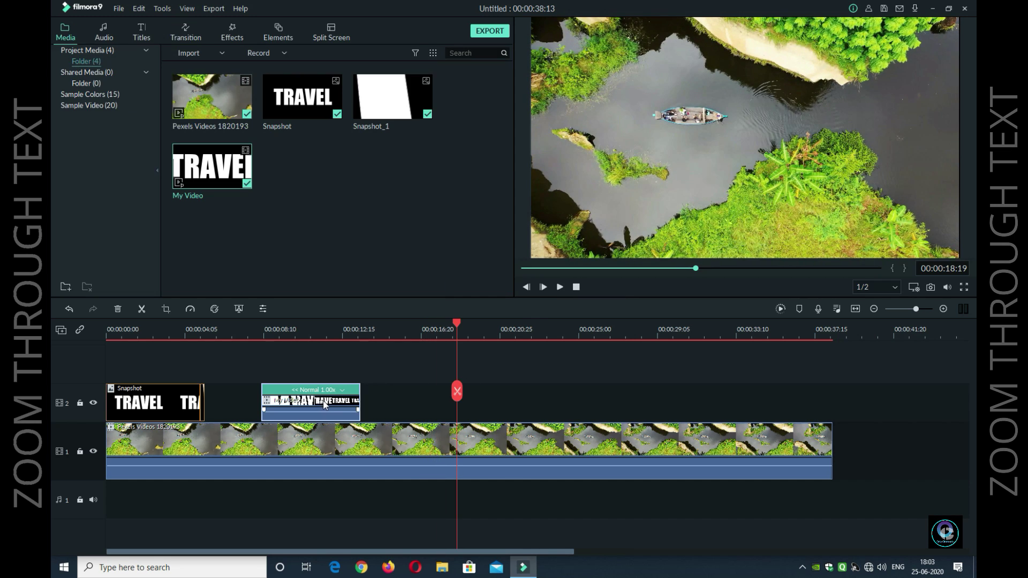
click(172, 406)
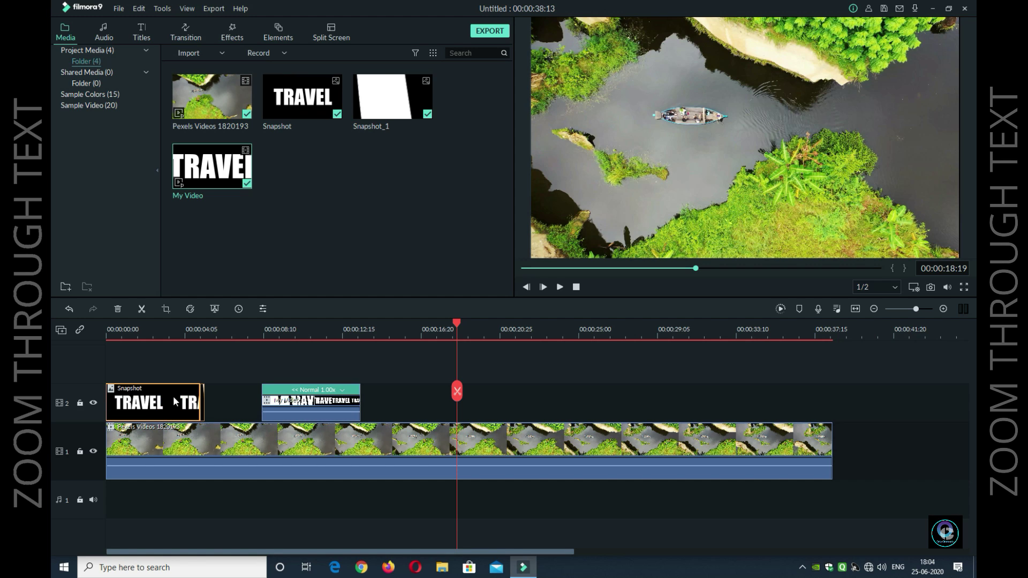
right_click(175, 402)
click(228, 189)
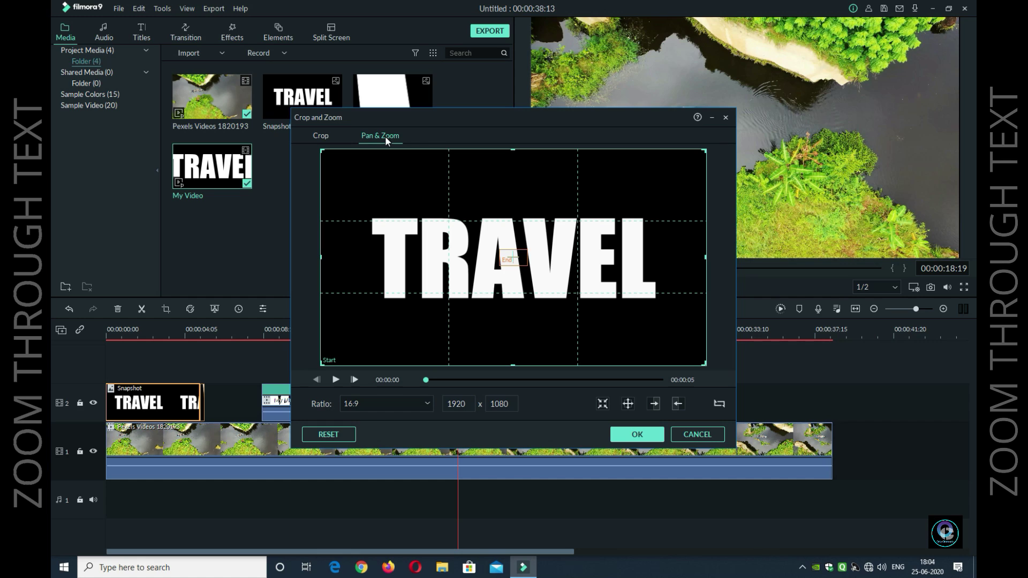
click(719, 406)
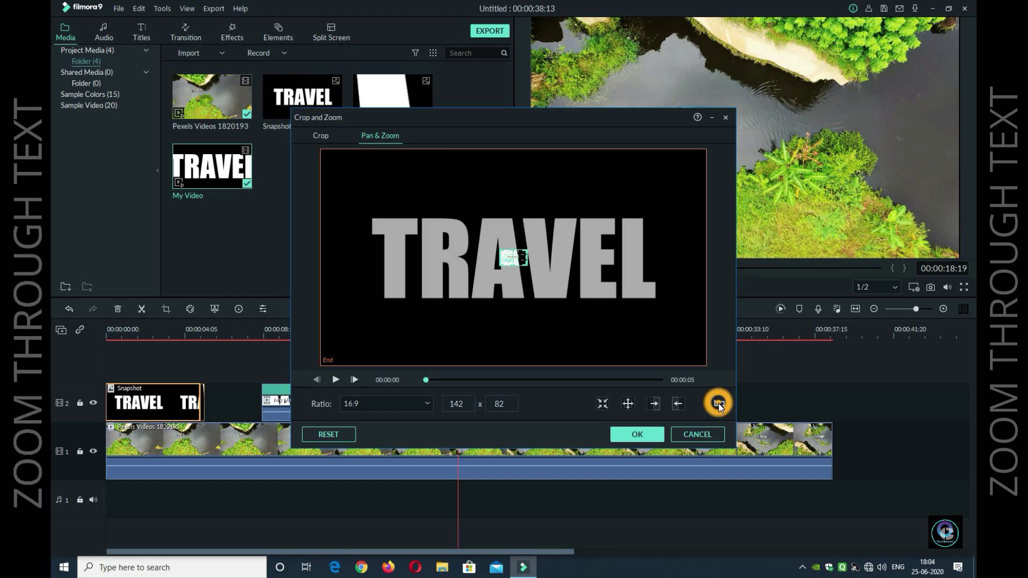
click(337, 380)
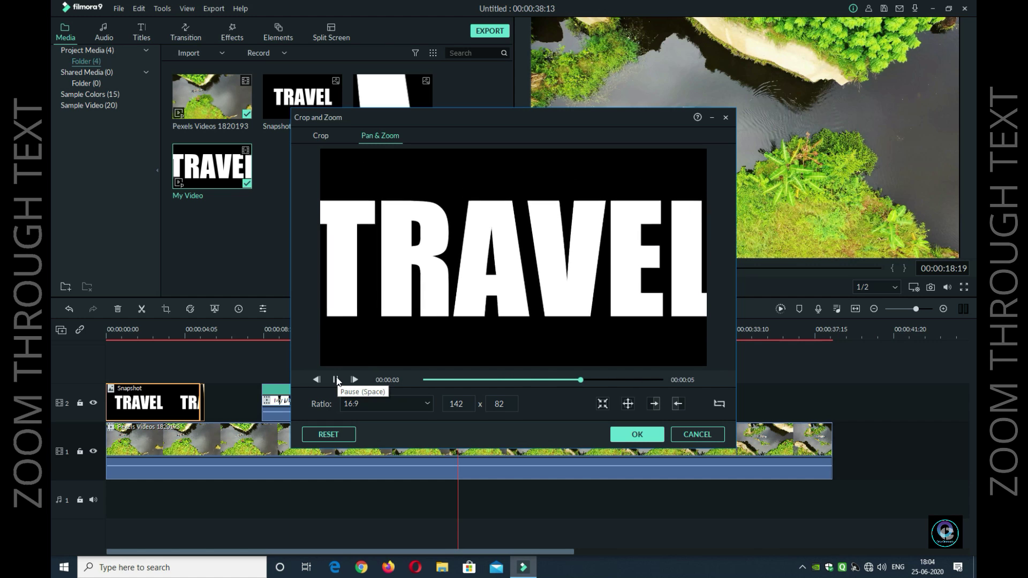
click(717, 403)
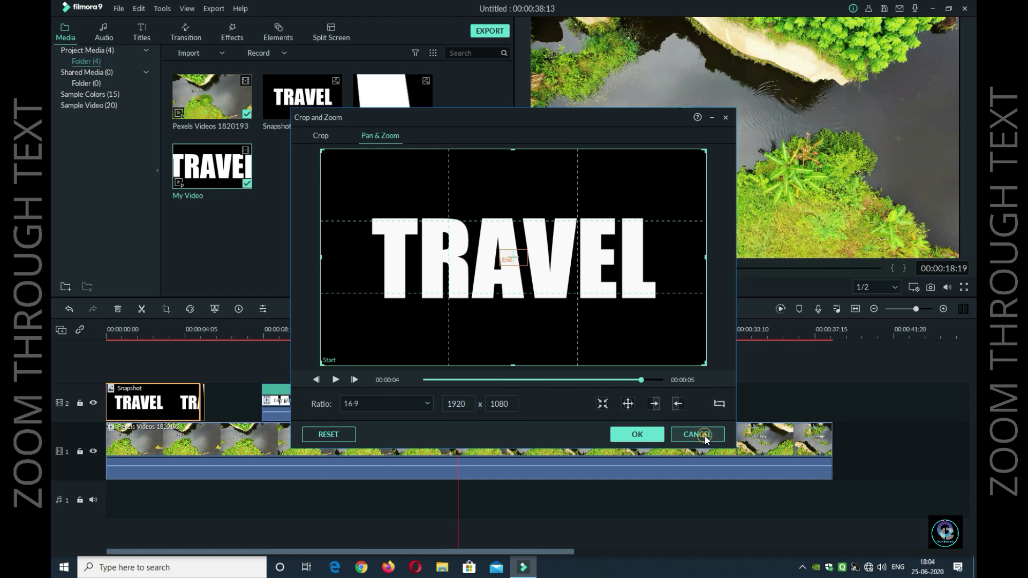
click(697, 434)
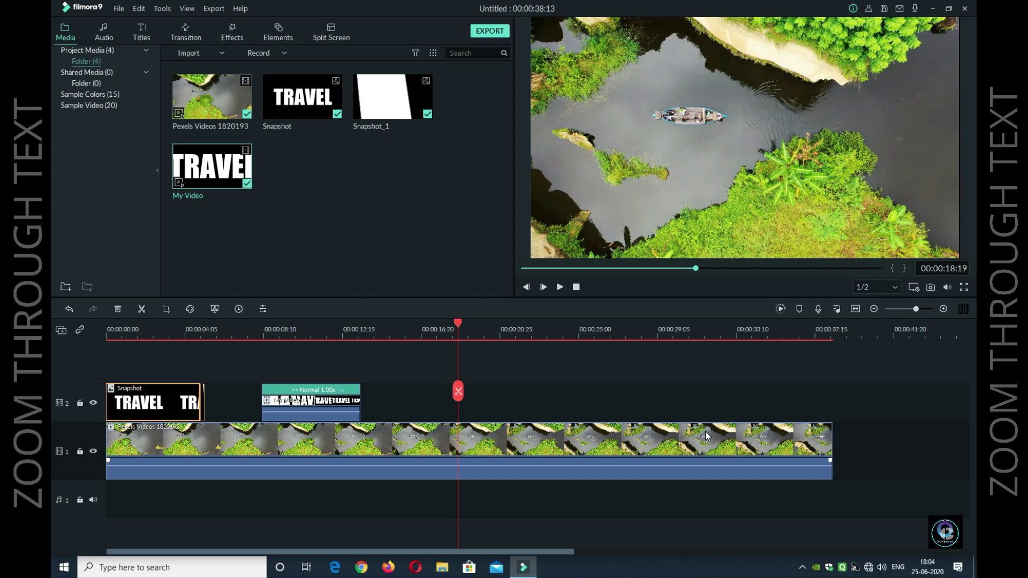
Move the playhead back near the start to preview the TRAVEL zoom.
click(540, 268)
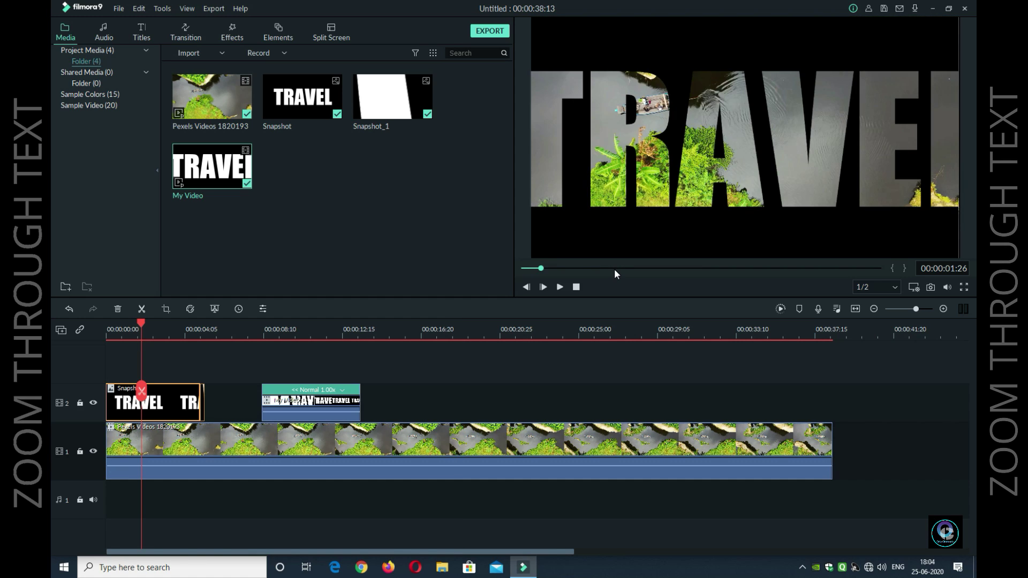